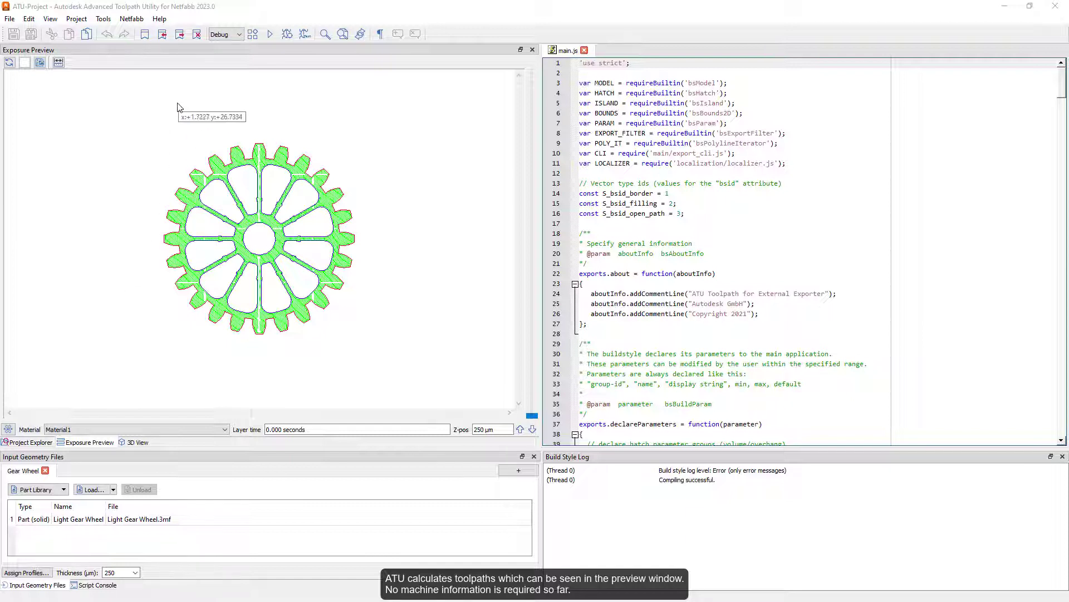
Attempt a test-build export with empty machine and platform lists, and dismiss the 'No machine has been defined' error
click(132, 19)
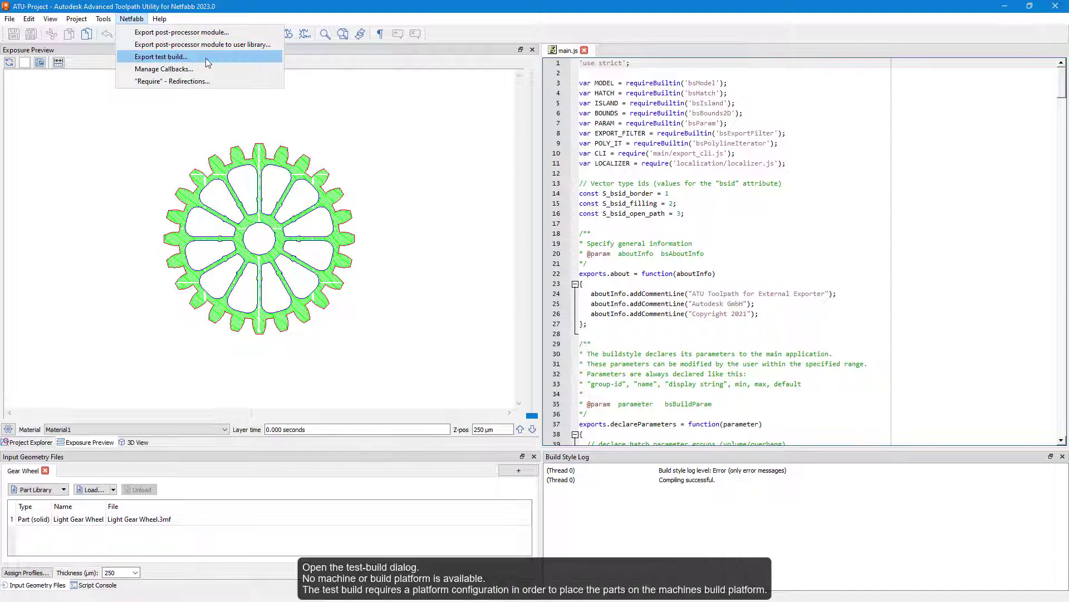
click(206, 58)
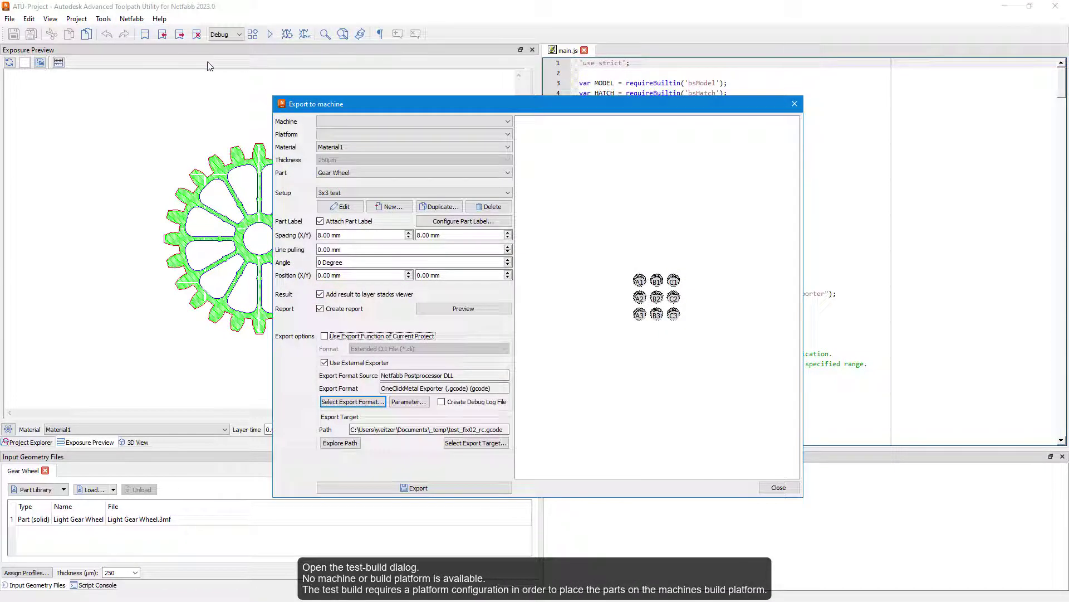
click(483, 121)
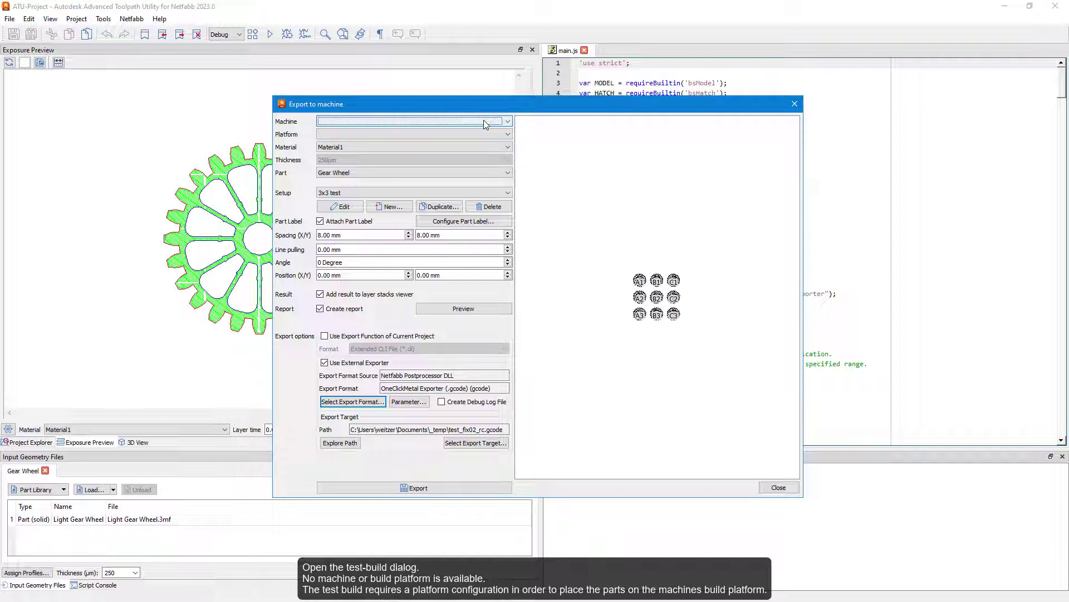
click(471, 135)
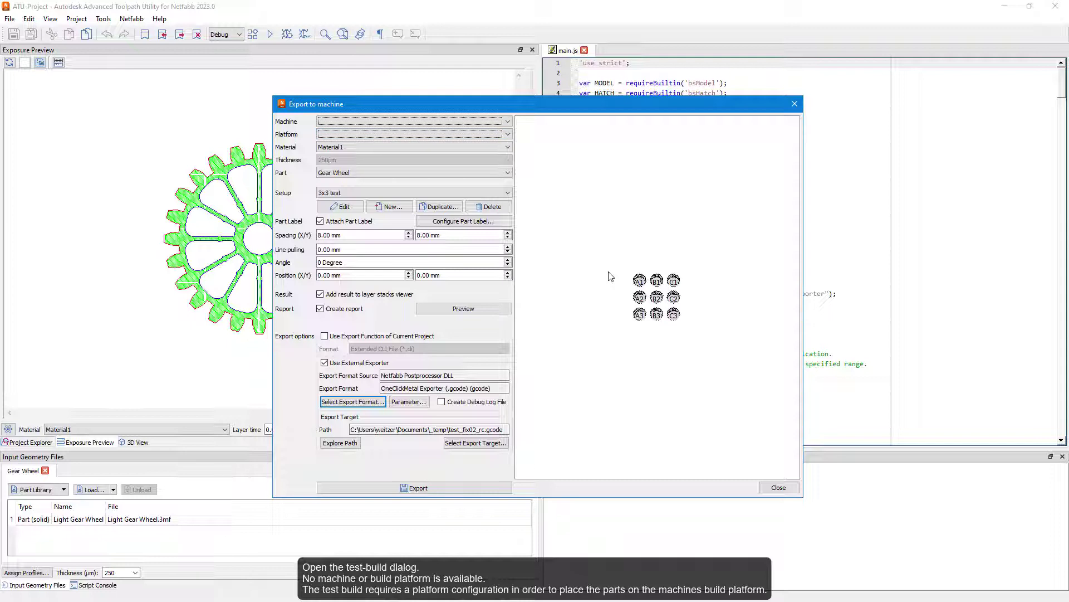
click(449, 488)
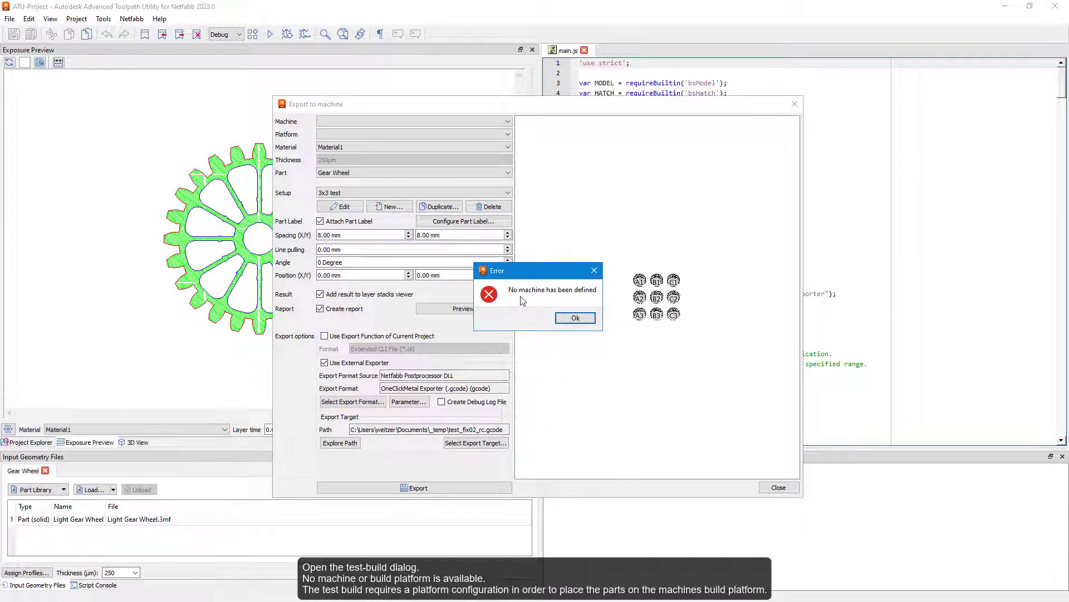
click(576, 318)
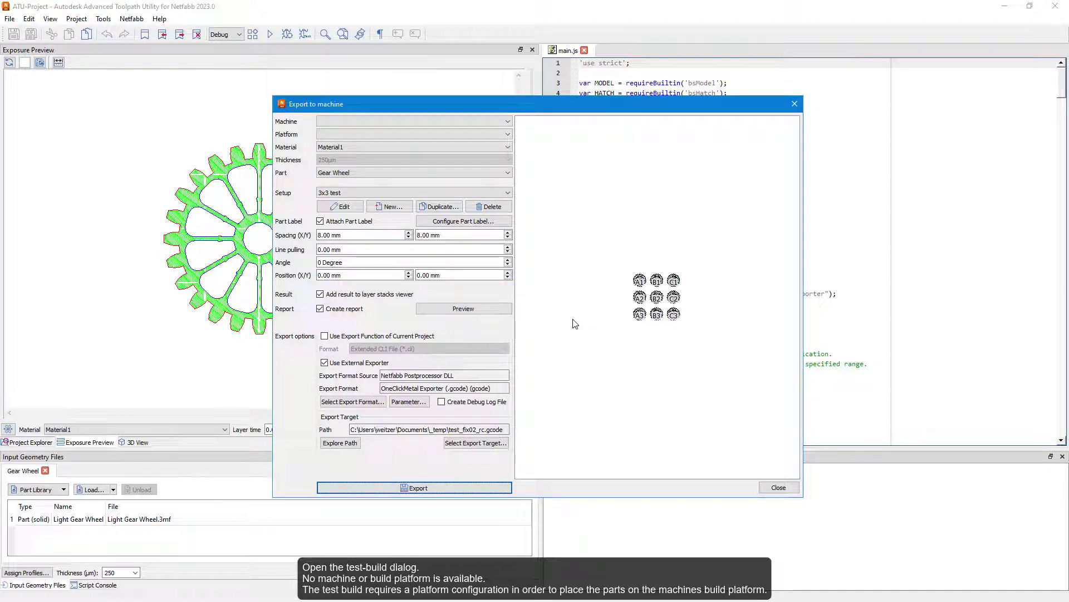
click(769, 490)
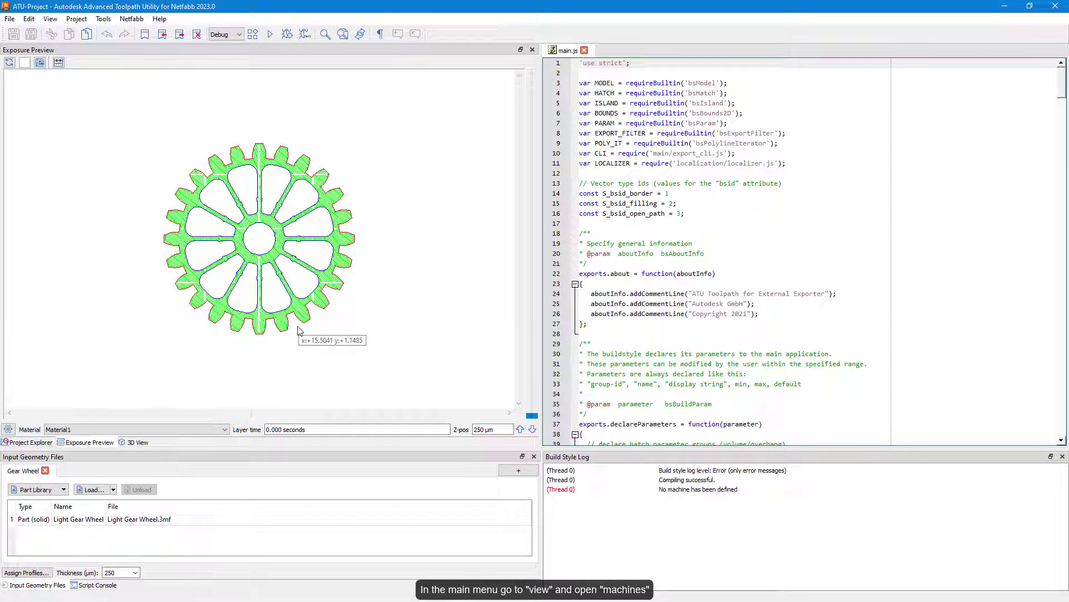
Show the Machines panel and import Generic MPBF from the machine library
click(50, 20)
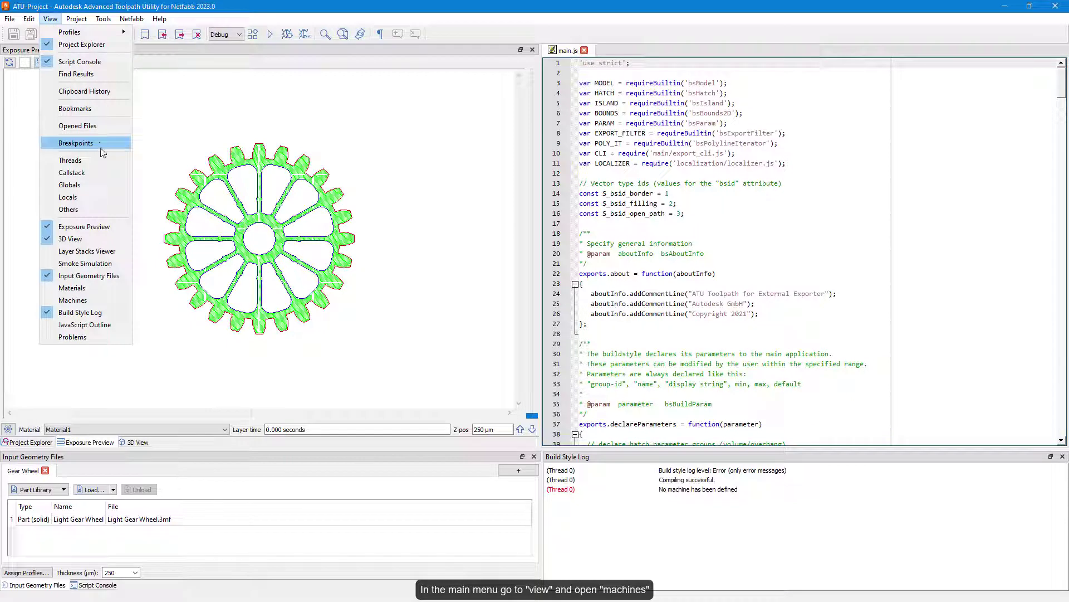
click(100, 304)
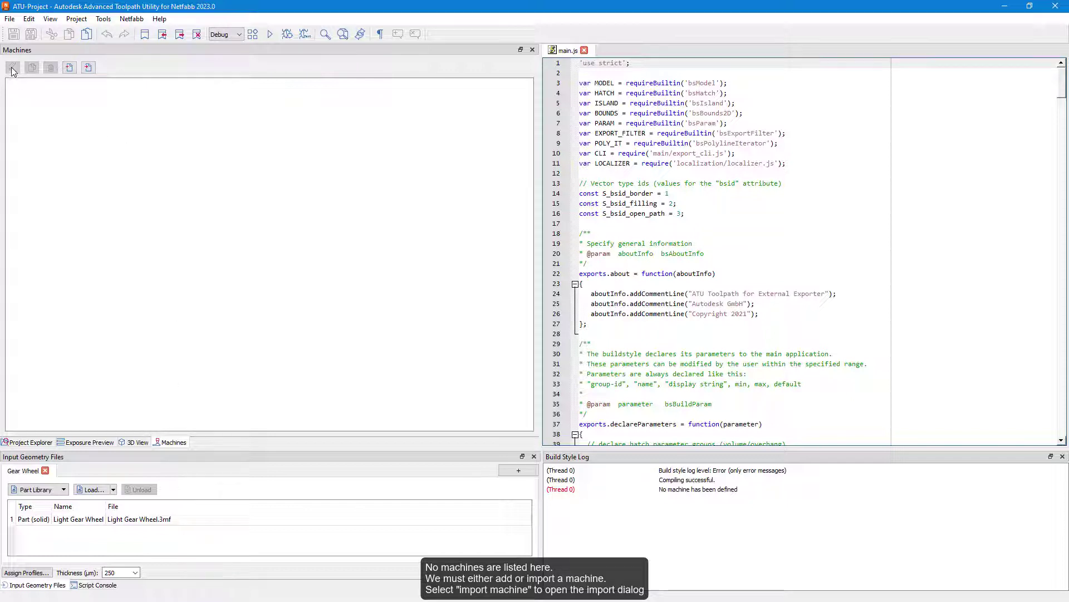
click(87, 68)
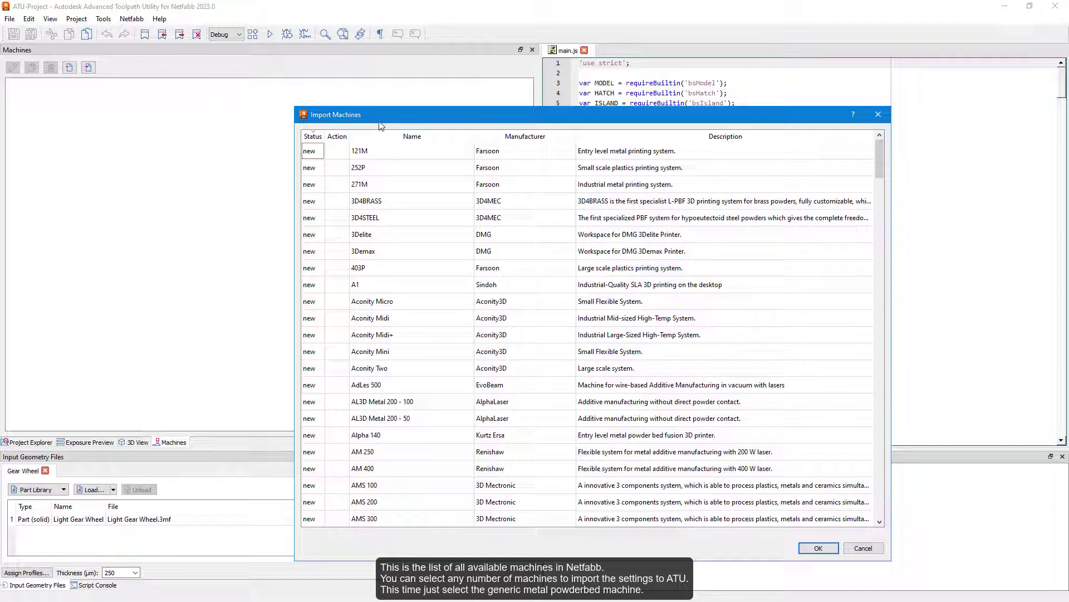
scroll(429, 256, down, 2)
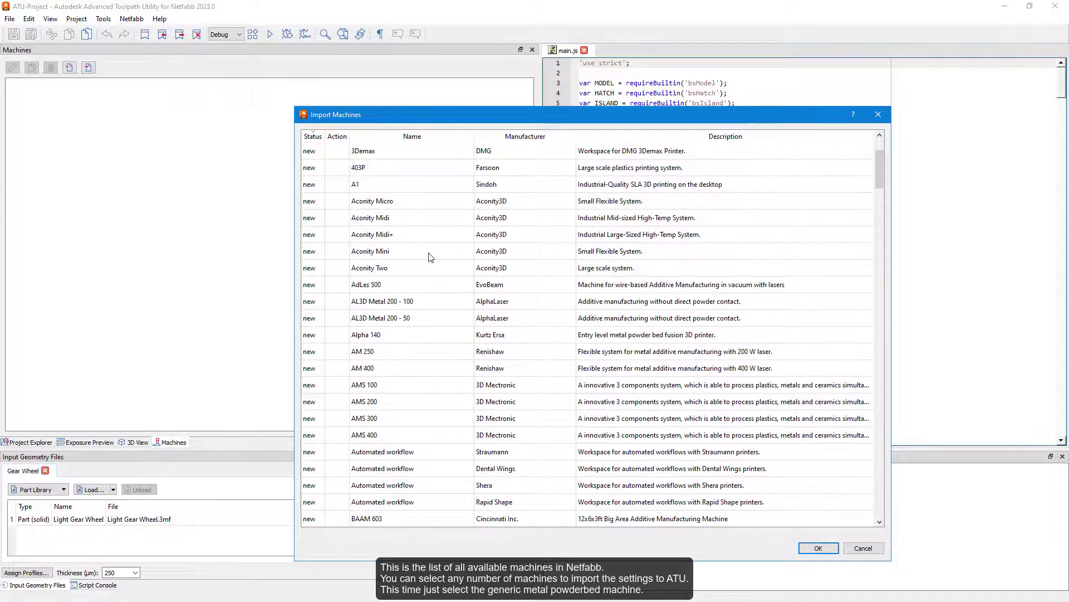
scroll(429, 256, down, 3)
scroll(429, 257, down, 4)
scroll(429, 256, down, 5)
scroll(429, 256, down, 5)
scroll(429, 256, down, 5)
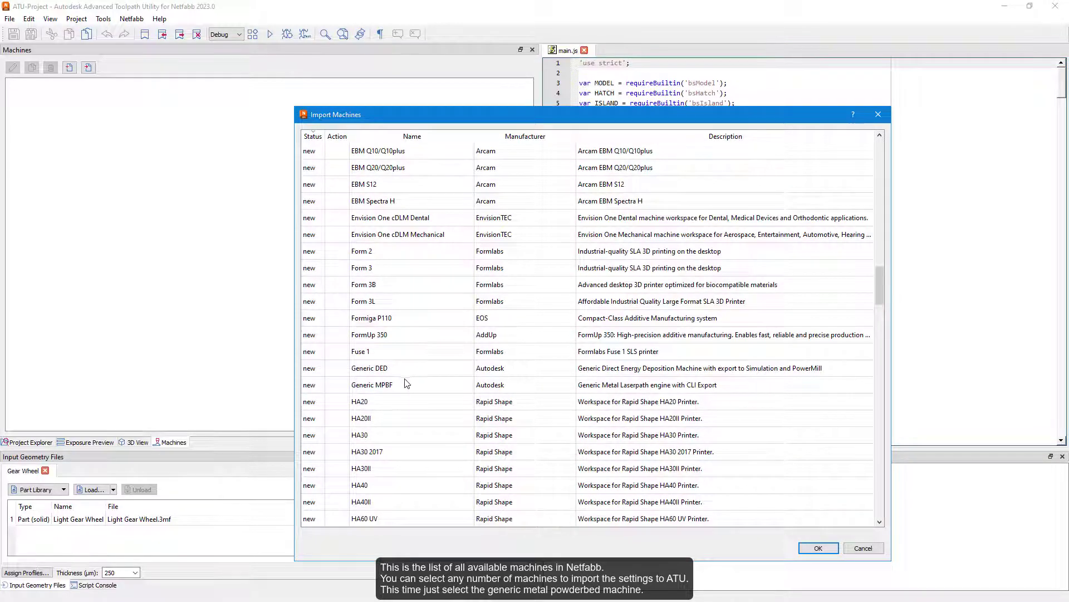
click(330, 387)
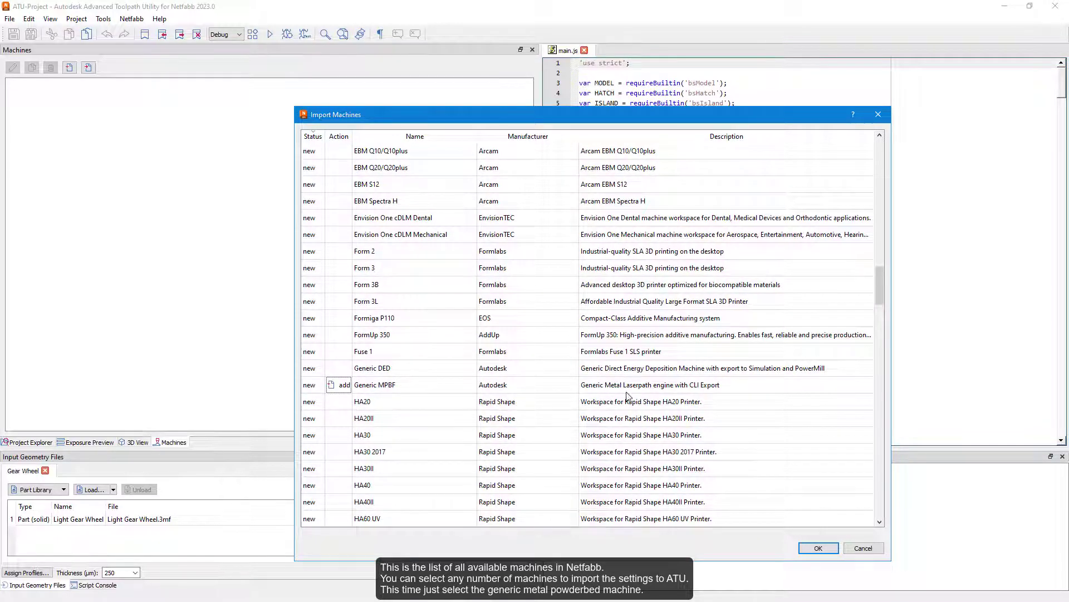
click(814, 548)
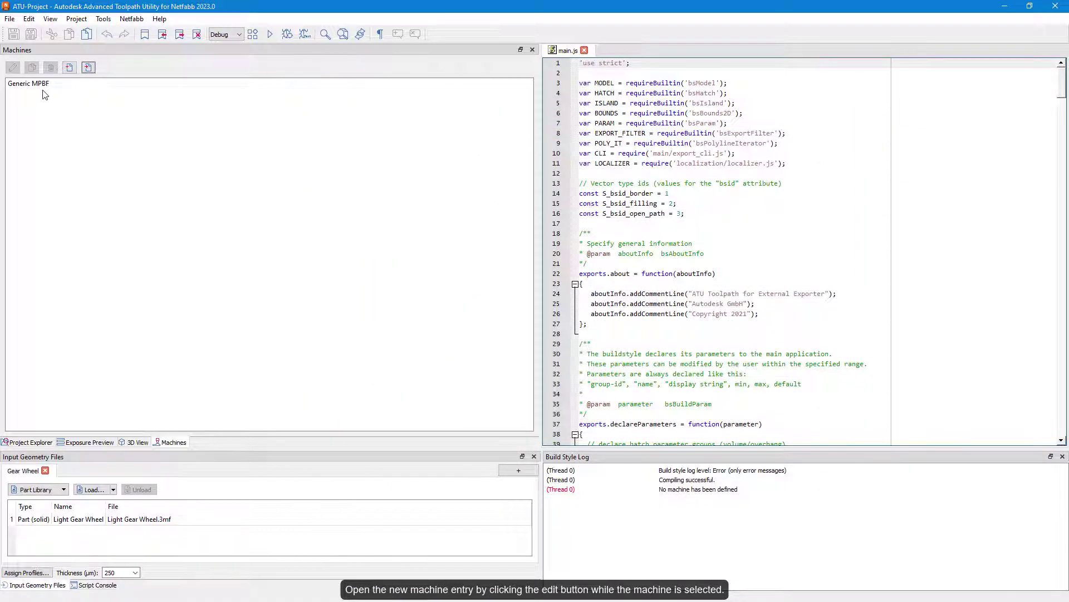
Set Generic MPBF's recoater direction to X(+) and build process to SLM, then edit its Default platform
click(43, 86)
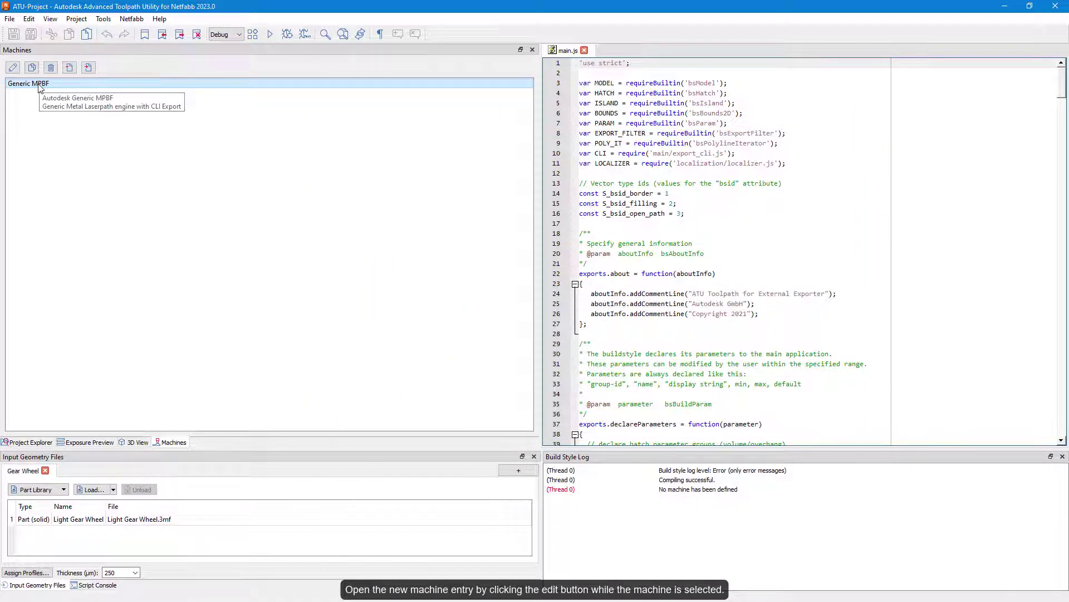
click(13, 68)
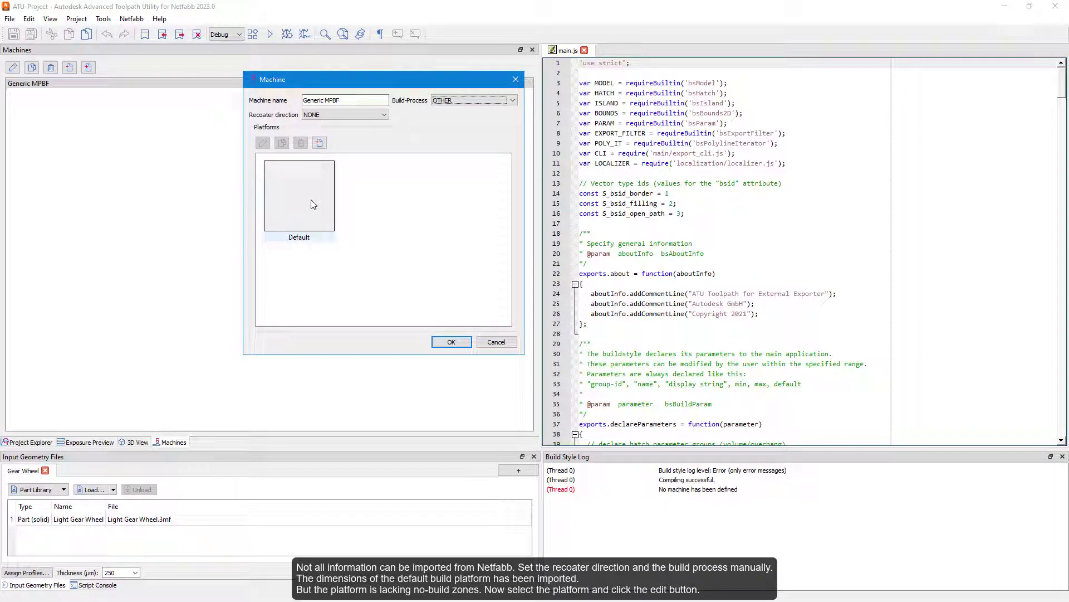
click(380, 116)
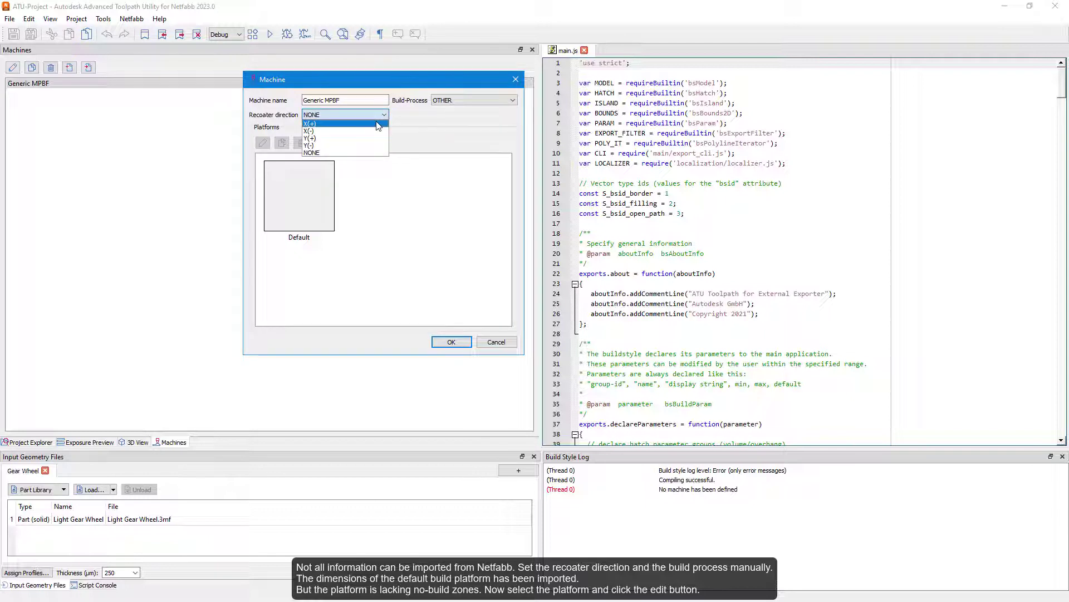
click(378, 126)
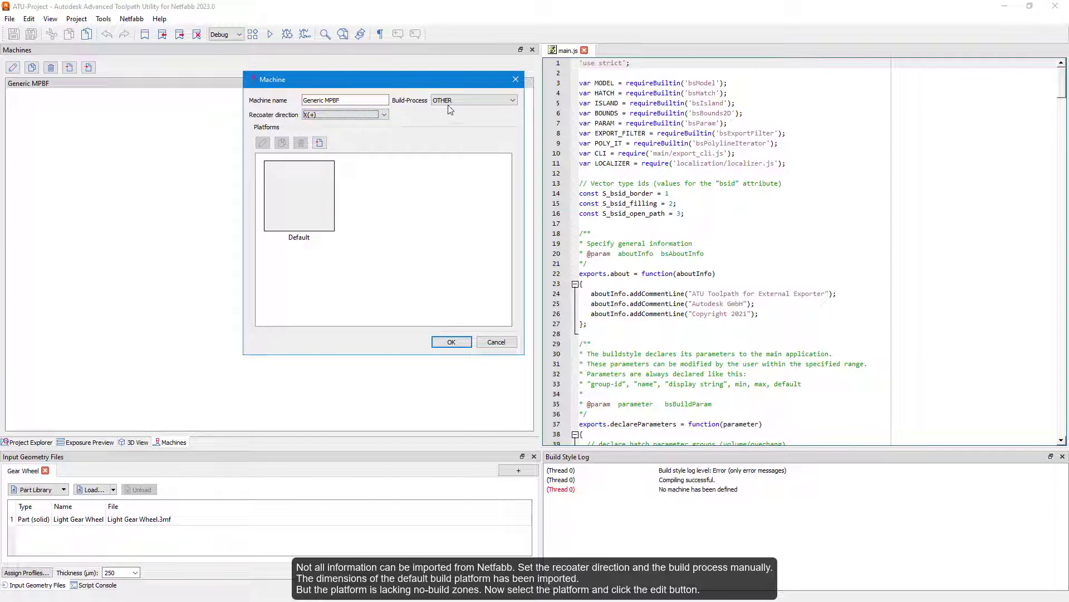
click(468, 106)
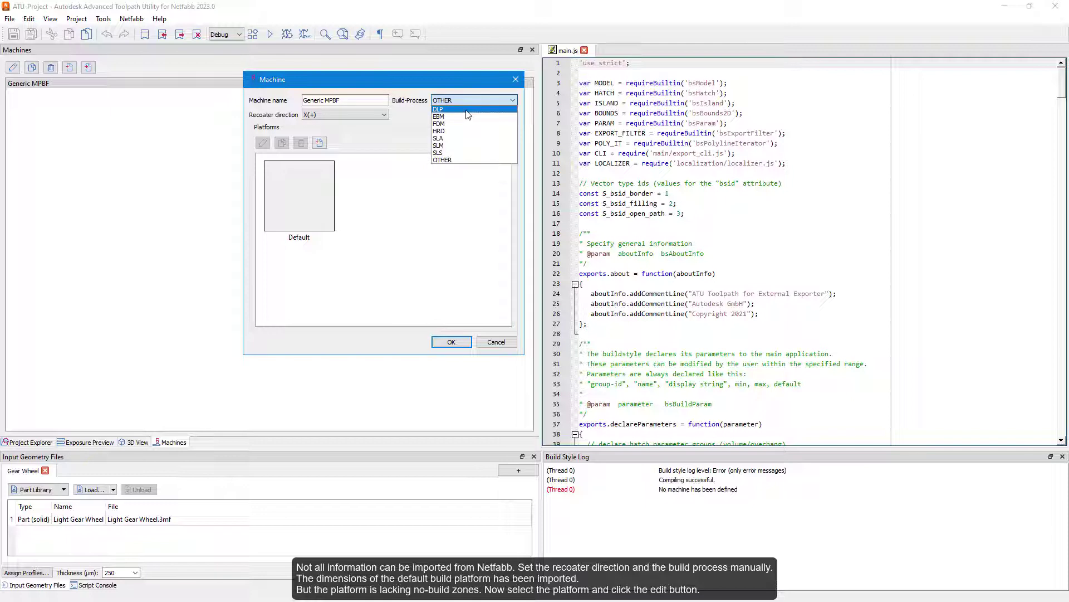
click(463, 146)
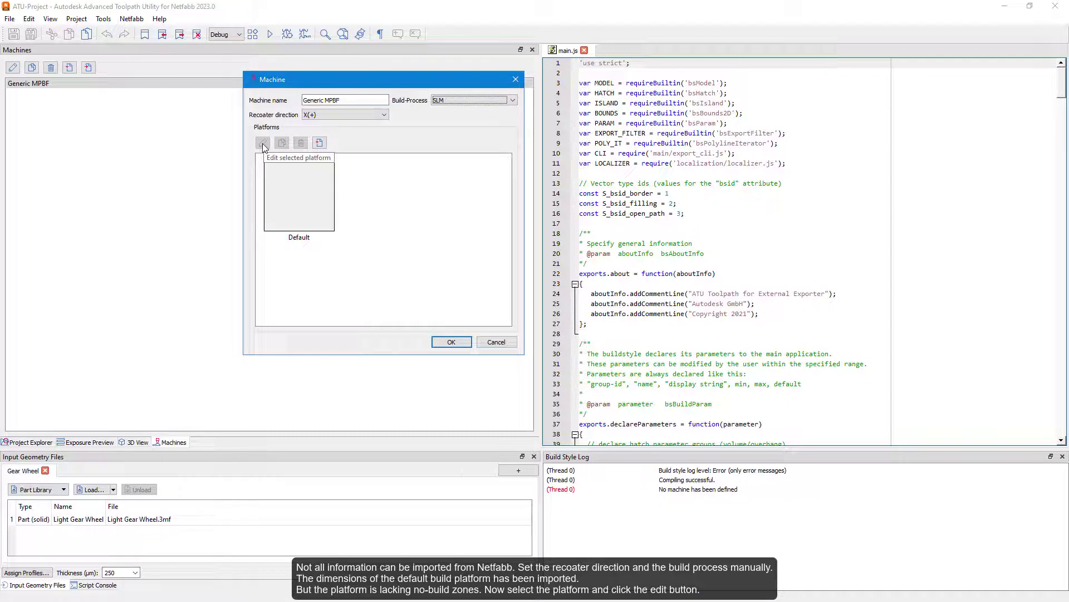
click(286, 180)
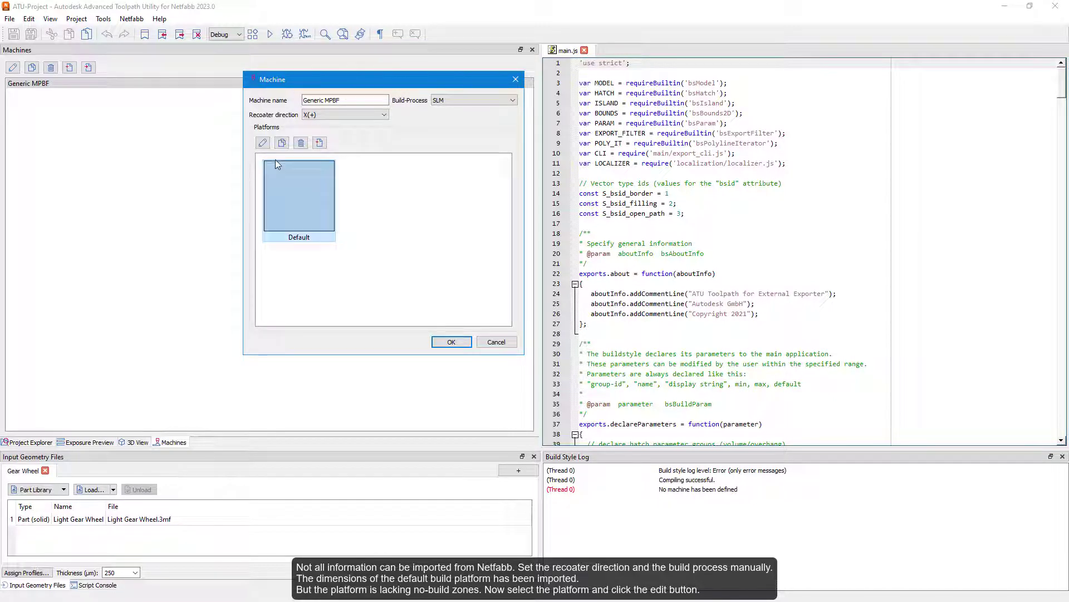
click(262, 143)
Rename the platform 'My Platform' and give its Box zone a 25 mm corner radius
click(167, 109)
double_click(168, 109)
text(My Pla)
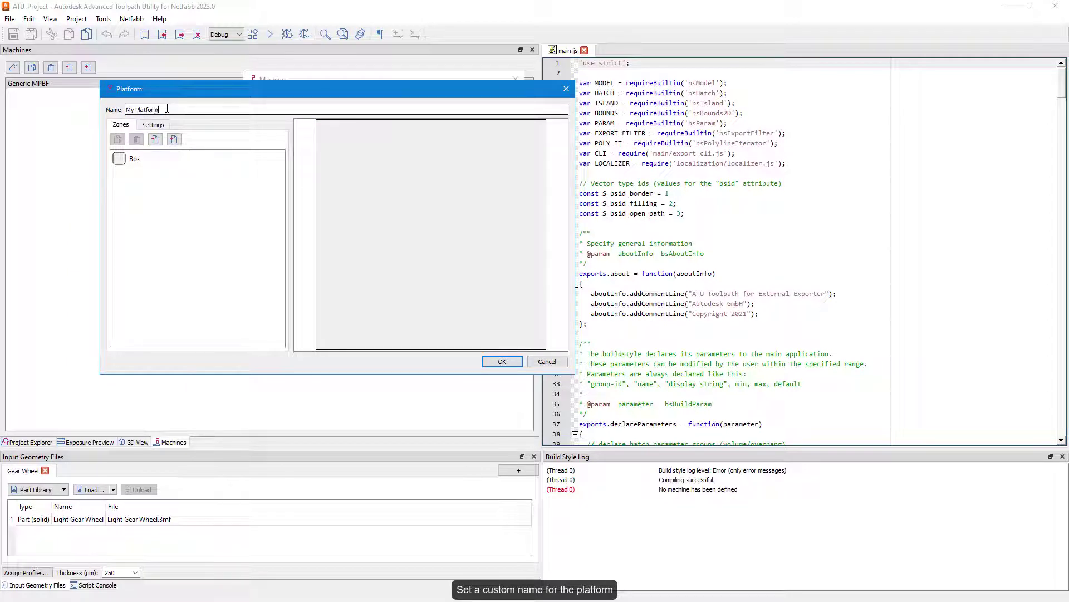
text(tform)
click(134, 159)
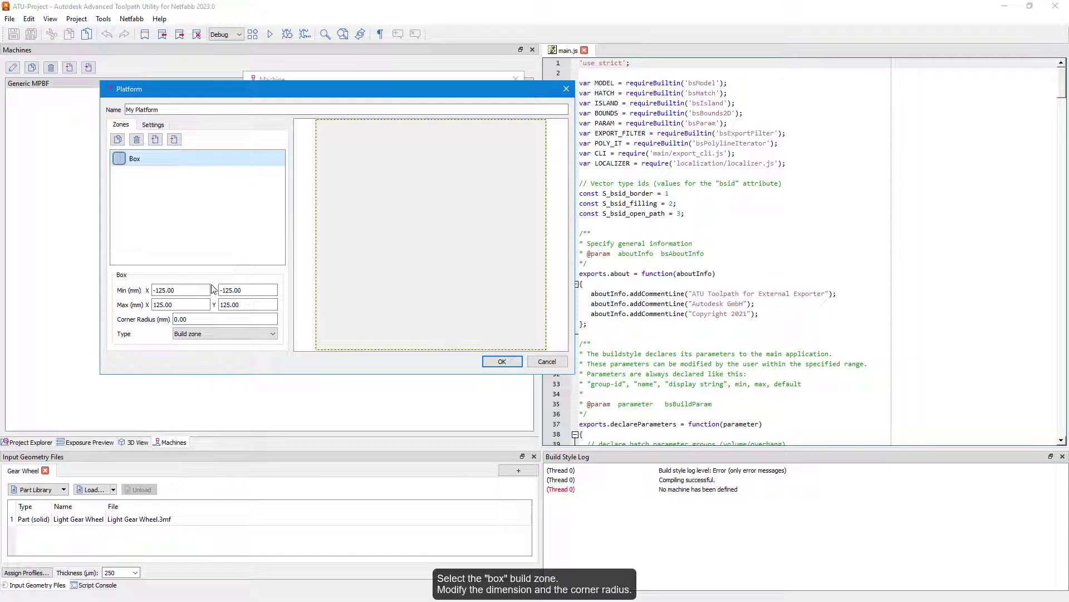
double_click(190, 322)
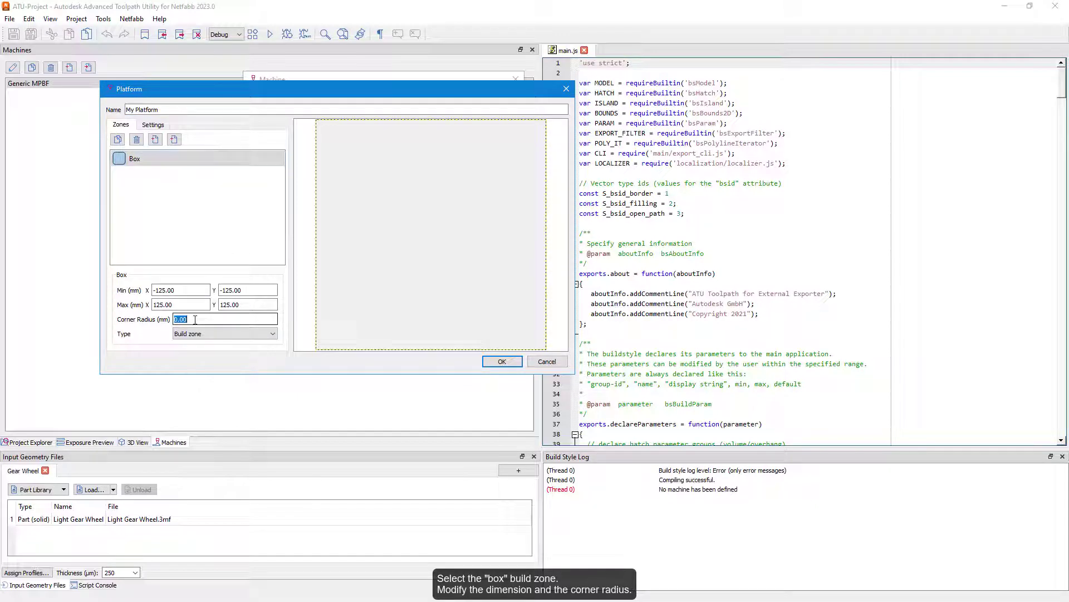
key(Tab)
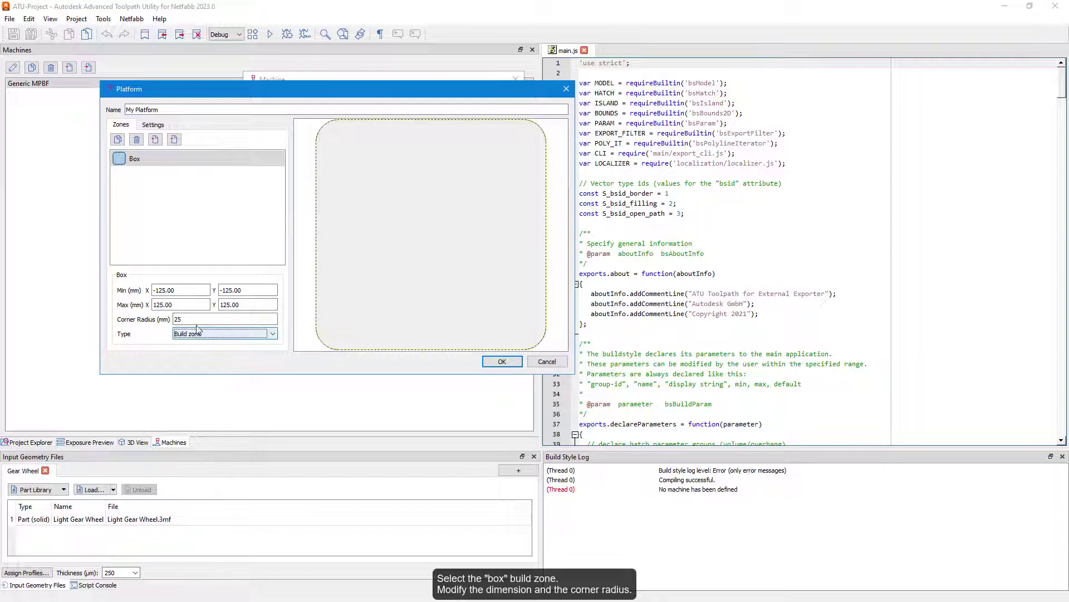
click(165, 177)
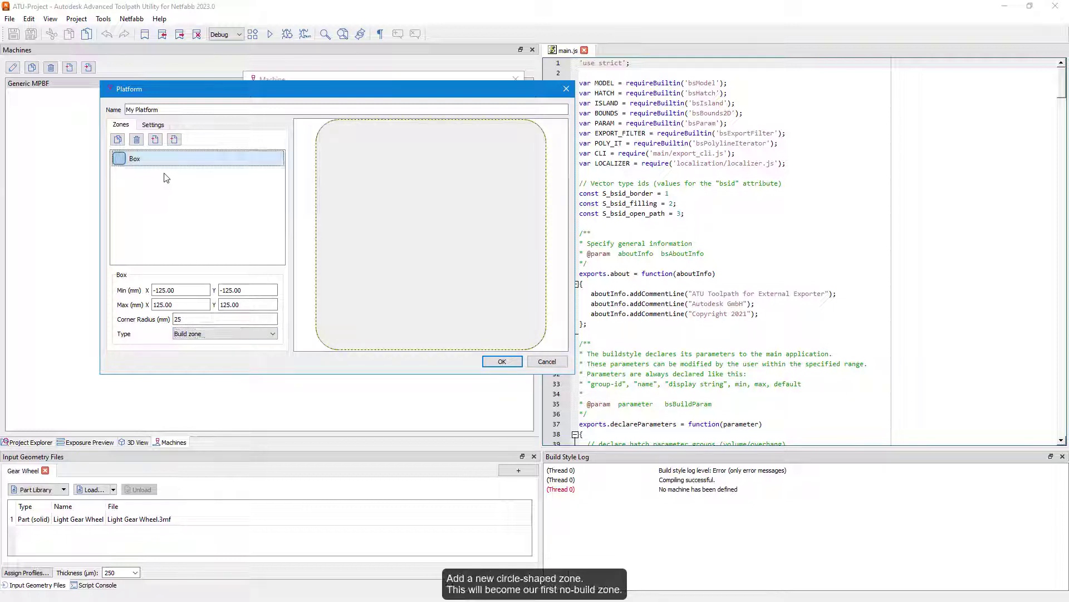
Add a circle zone to the platform and make it a no-build zone
click(174, 140)
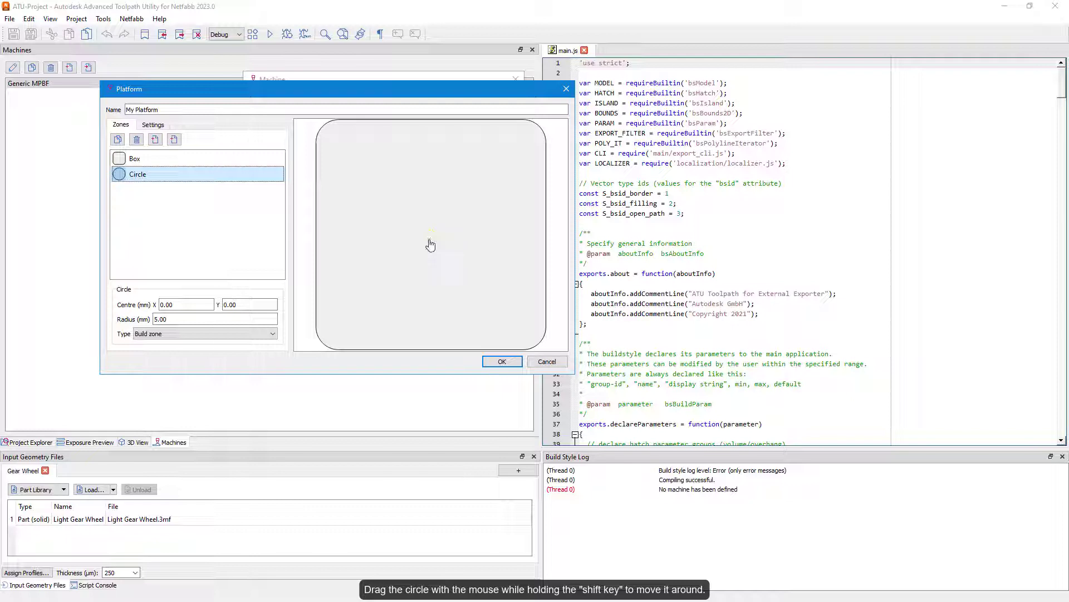
shift+drag(431, 244, 385, 256)
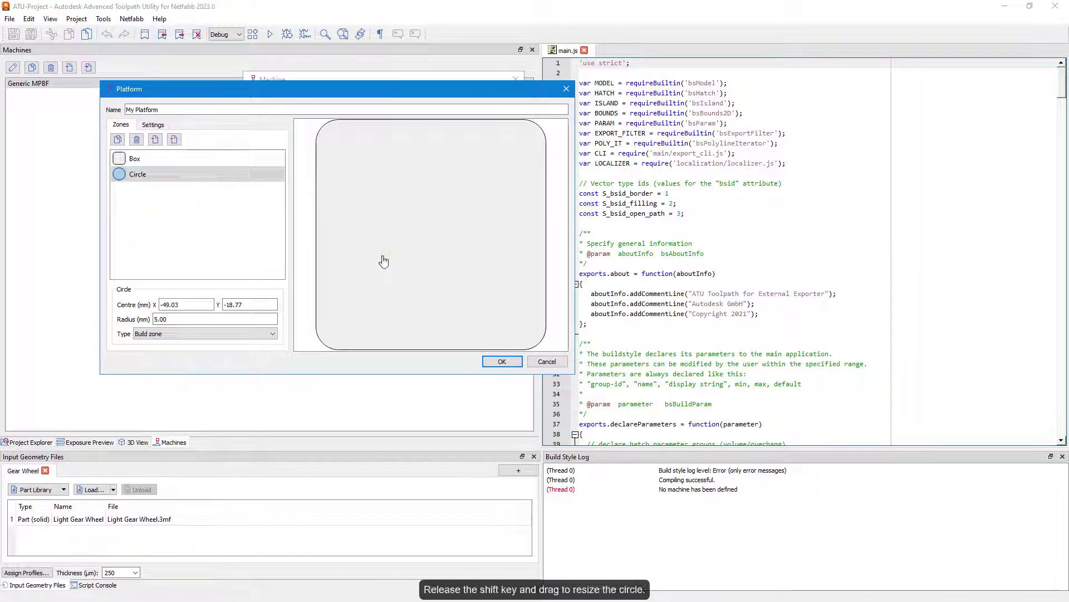
drag(384, 260, 377, 265)
click(176, 334)
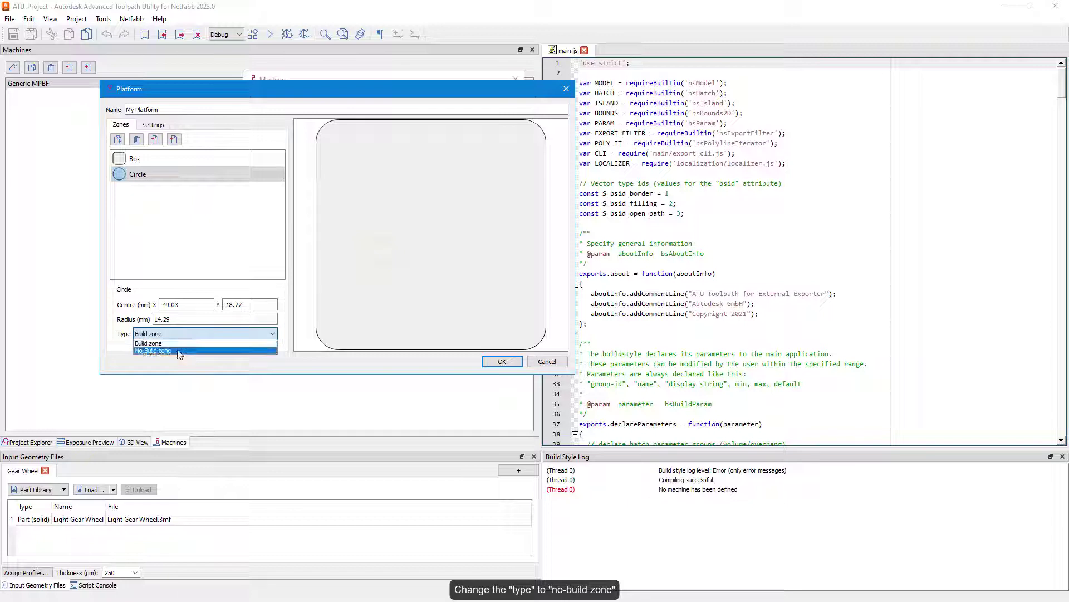
click(167, 351)
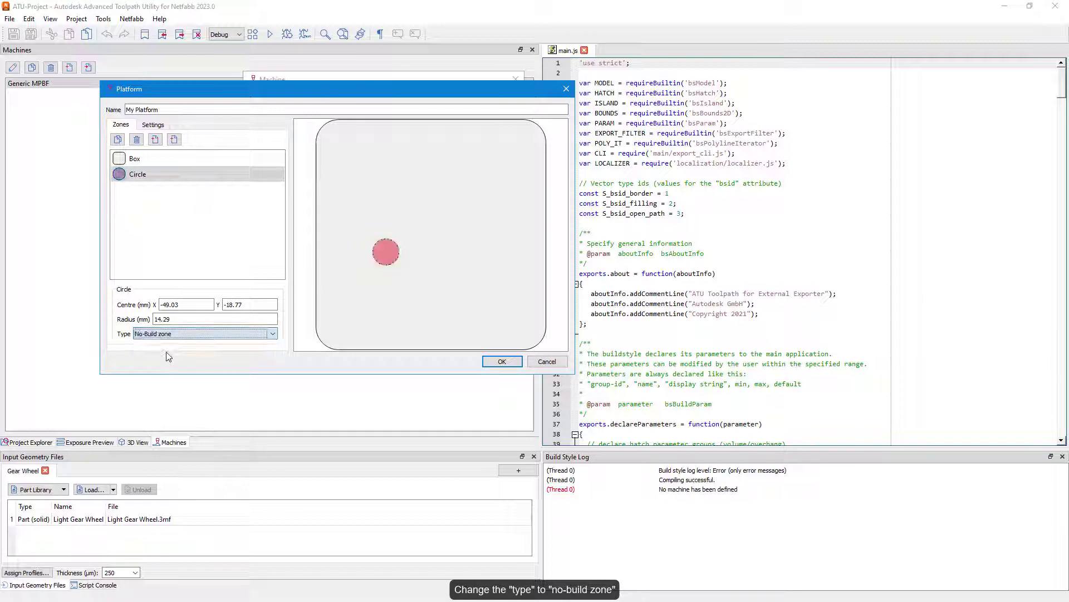
drag(376, 258, 346, 318)
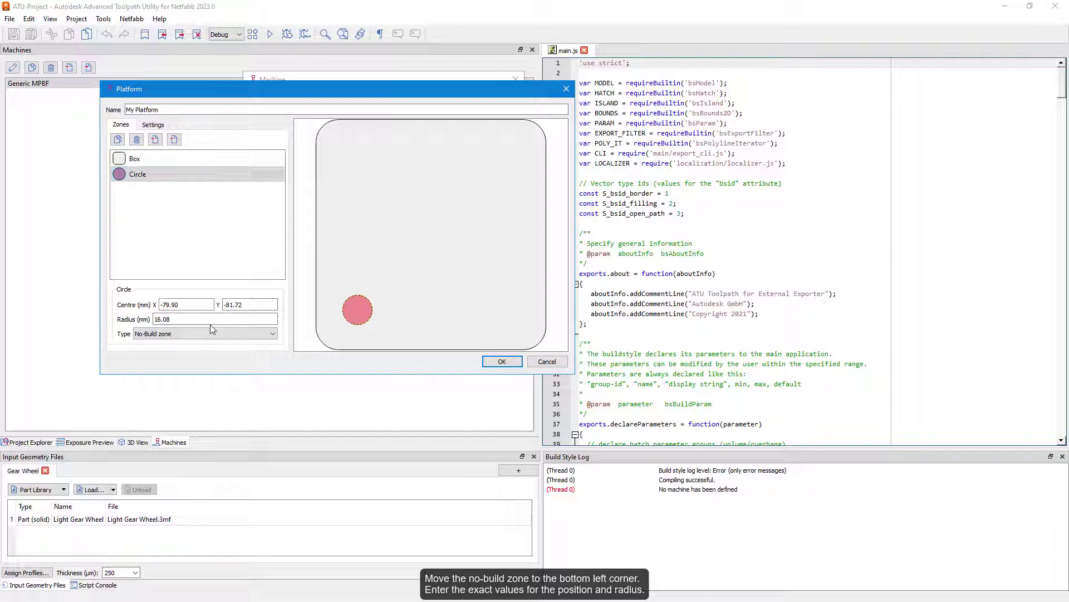
Place the no-build circle at centre -90, -90 with radius 15
double_click(182, 305)
text(-90)
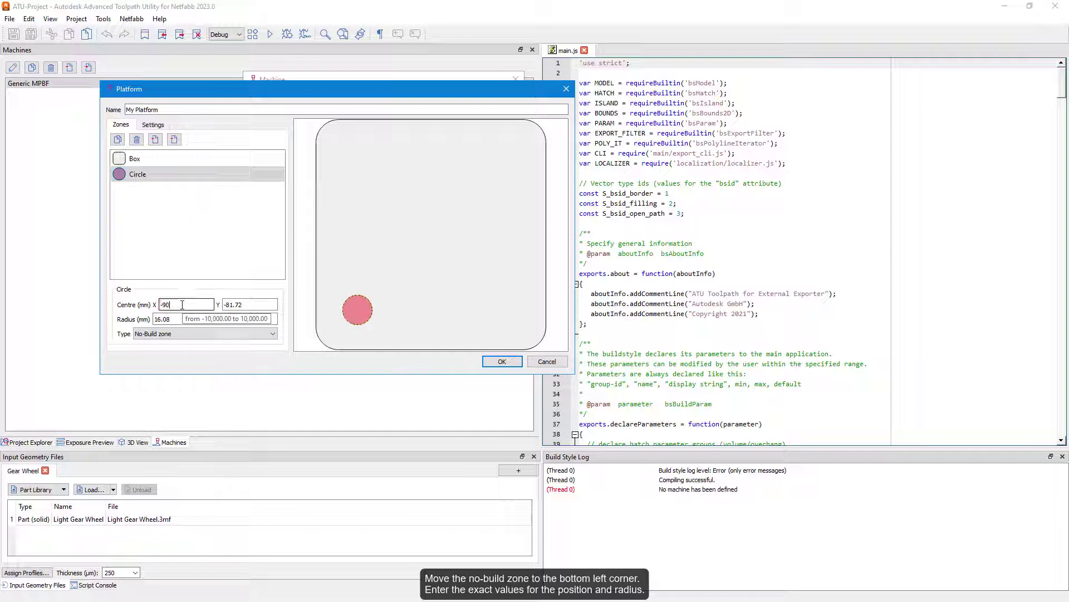
key(Tab)
text(-90)
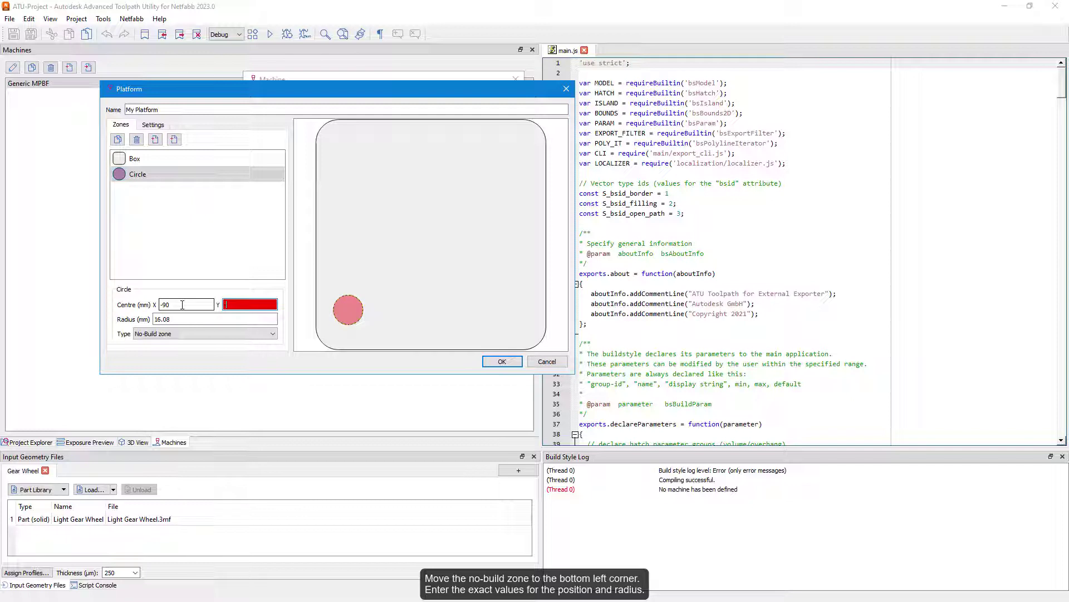
key(Tab)
text(15)
key(Tab)
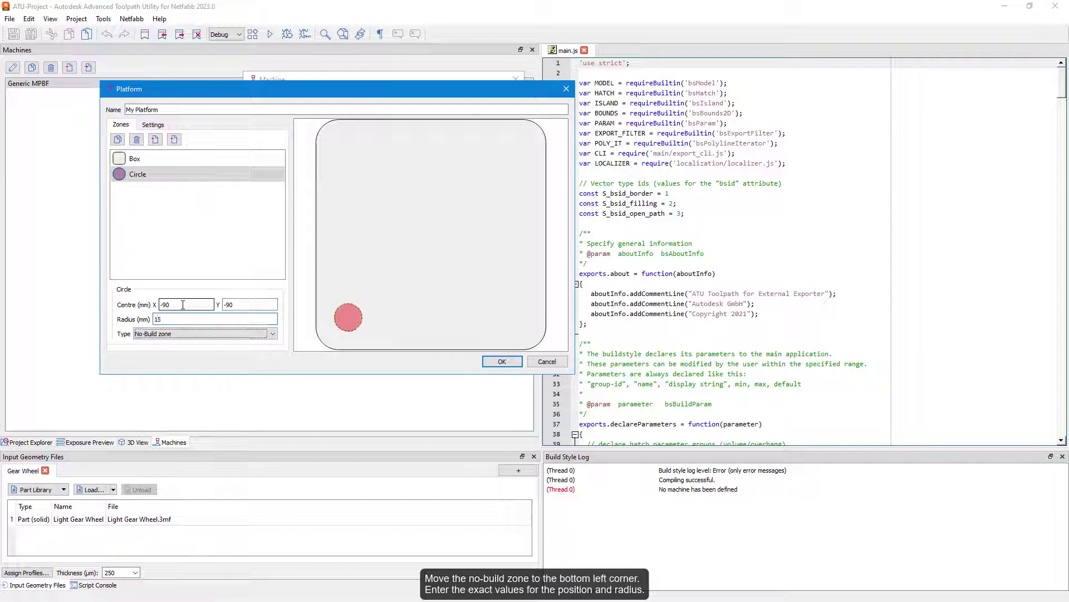
click(174, 177)
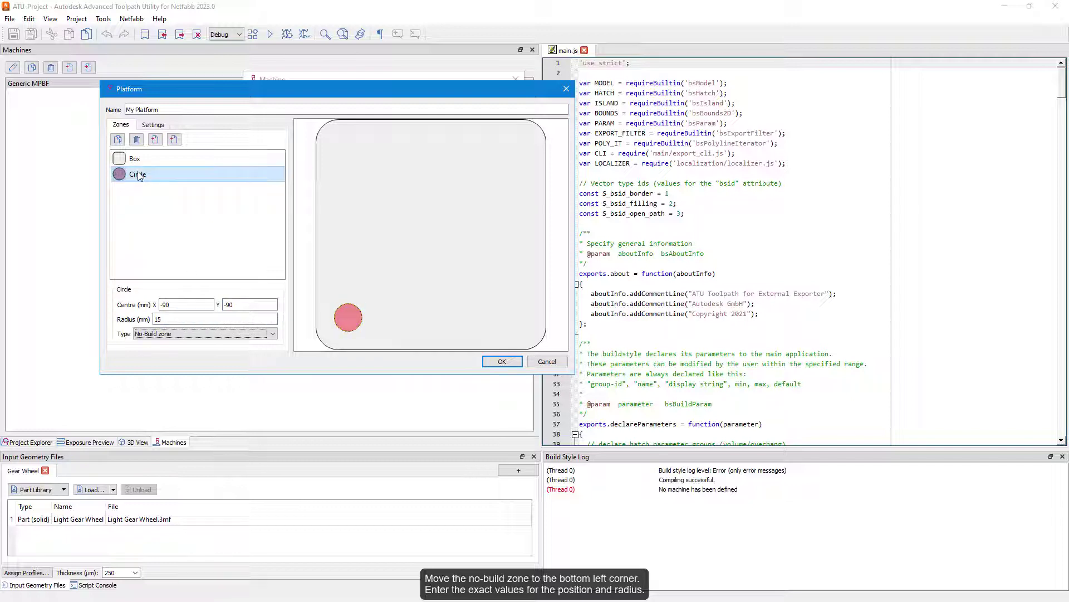
Copy the no-build circle into the top-left corner at x -90 with radius 15
right_click(146, 178)
click(160, 179)
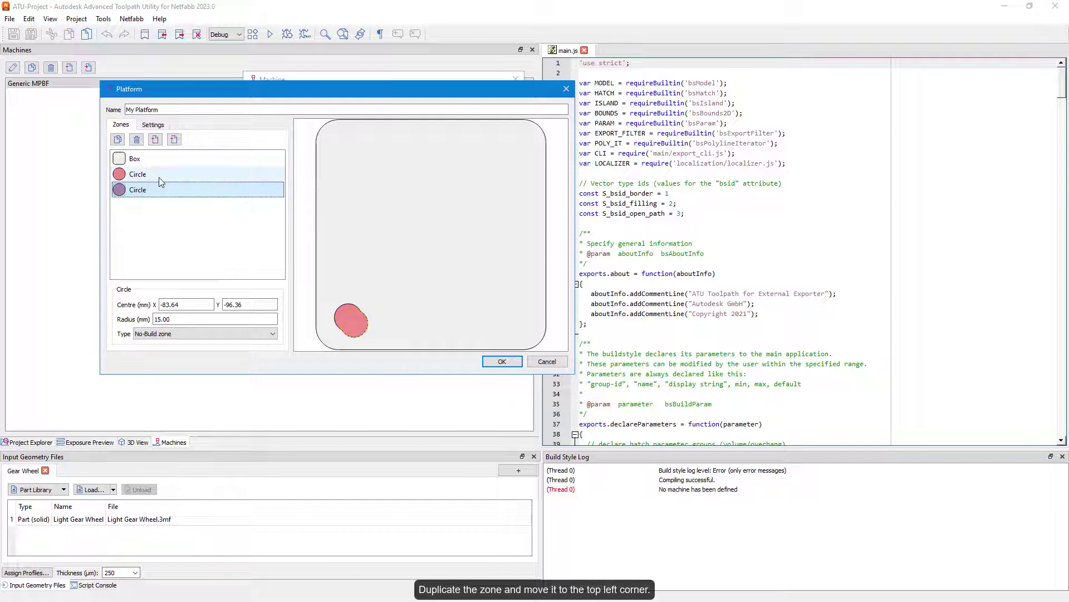
drag(365, 313, 370, 156)
double_click(179, 319)
text(15)
key(Tab)
double_click(261, 303)
text(80)
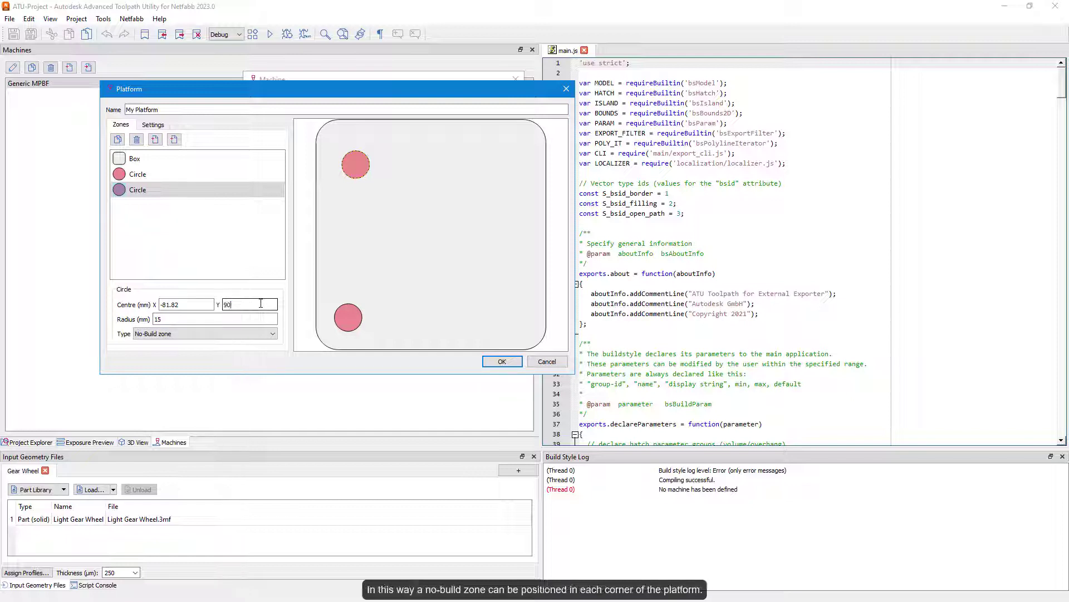
key(Tab)
double_click(184, 304)
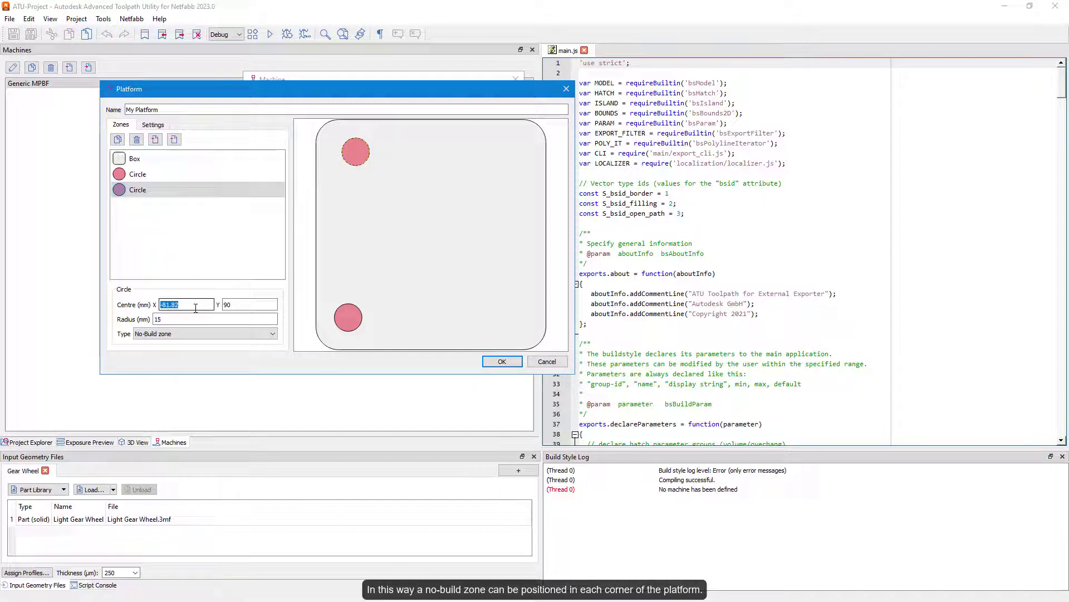
text(-90)
key(Tab)
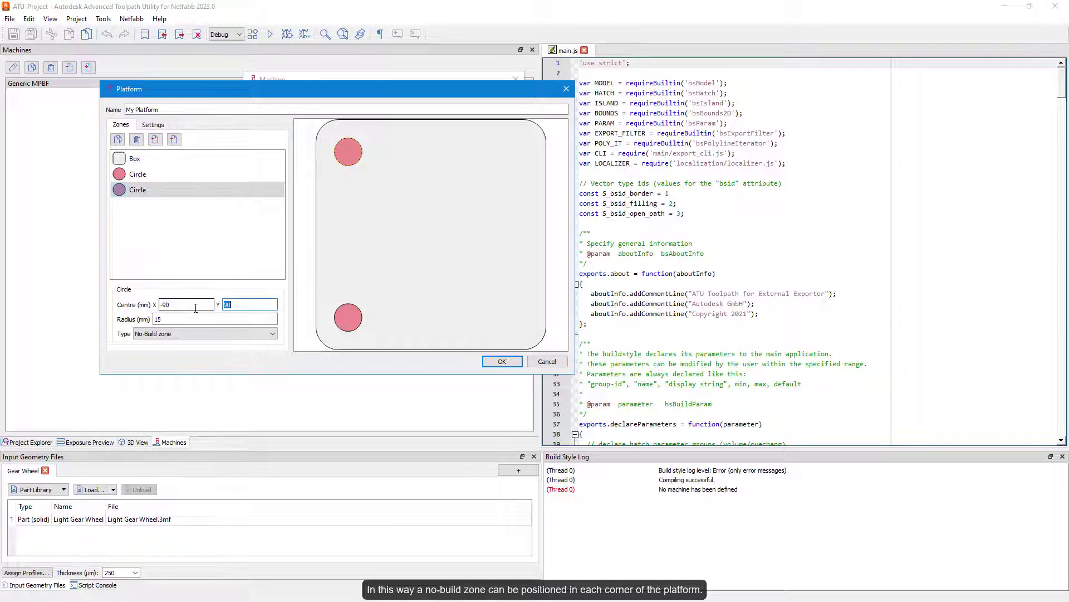
Copy the top-left circle to the top-right corner at 90, 90
right_click(142, 190)
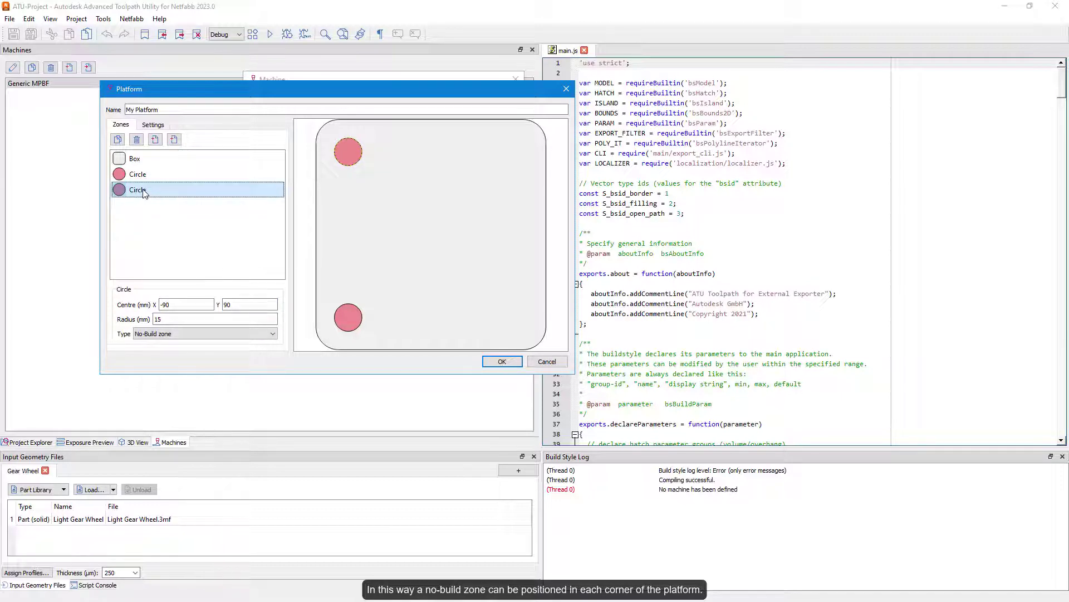
click(167, 196)
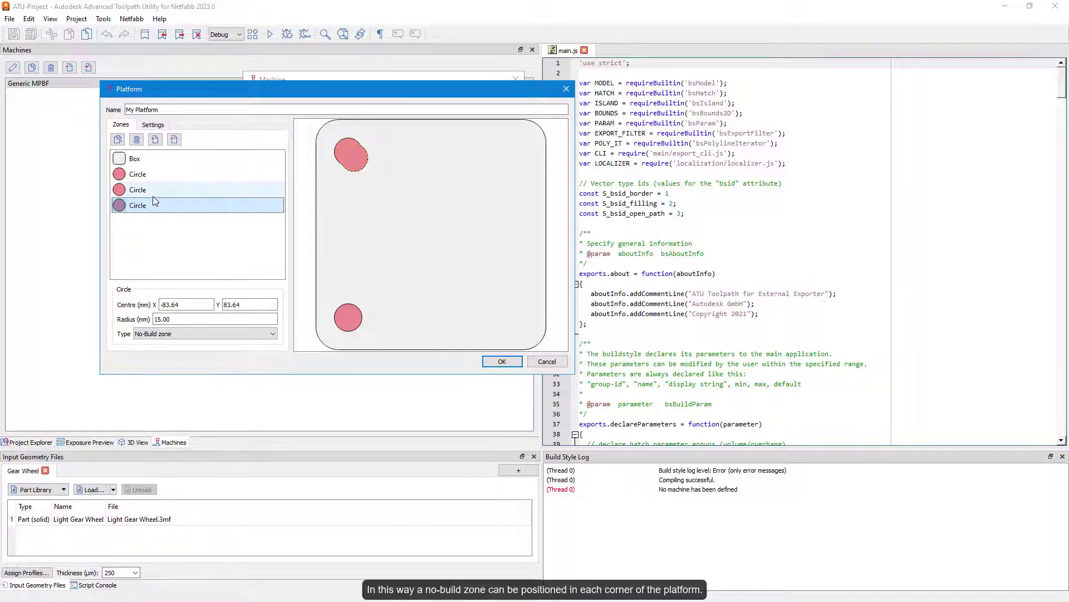
double_click(187, 304)
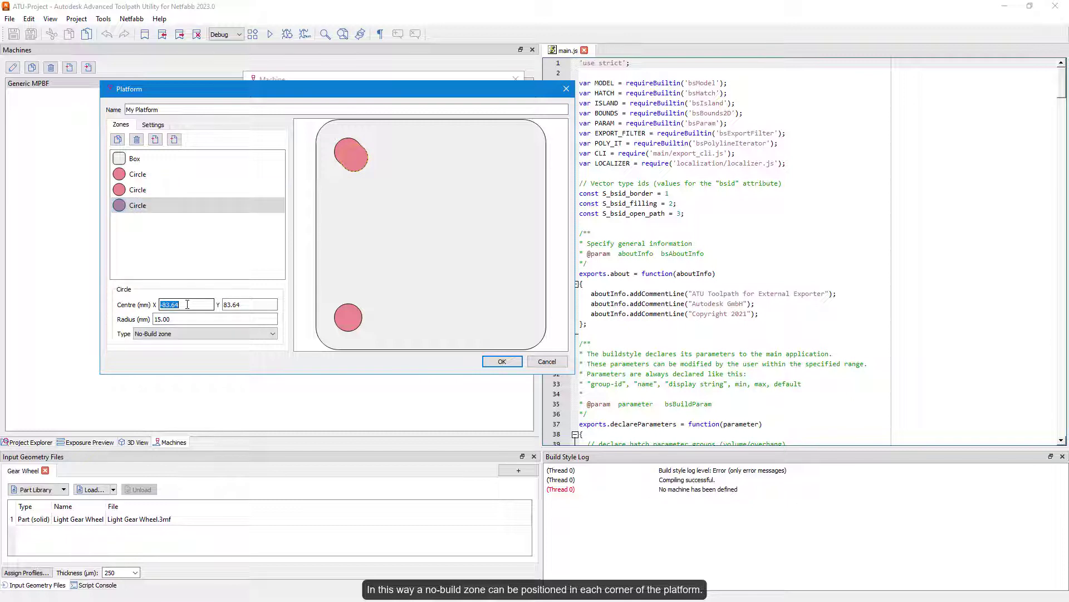
key(BackSpace)
text(-90)
key(Tab)
text(90)
double_click(187, 304)
text(90)
key(Tab)
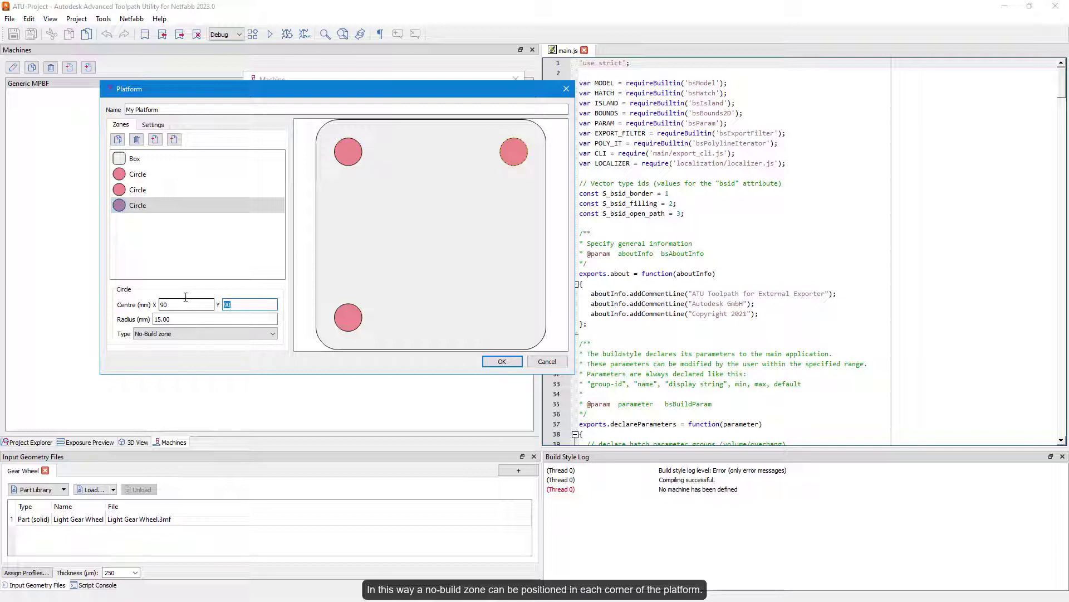
Add another copy in the bottom-right corner at 90, -90
drag(146, 212, 147, 214)
double_click(187, 304)
text(90)
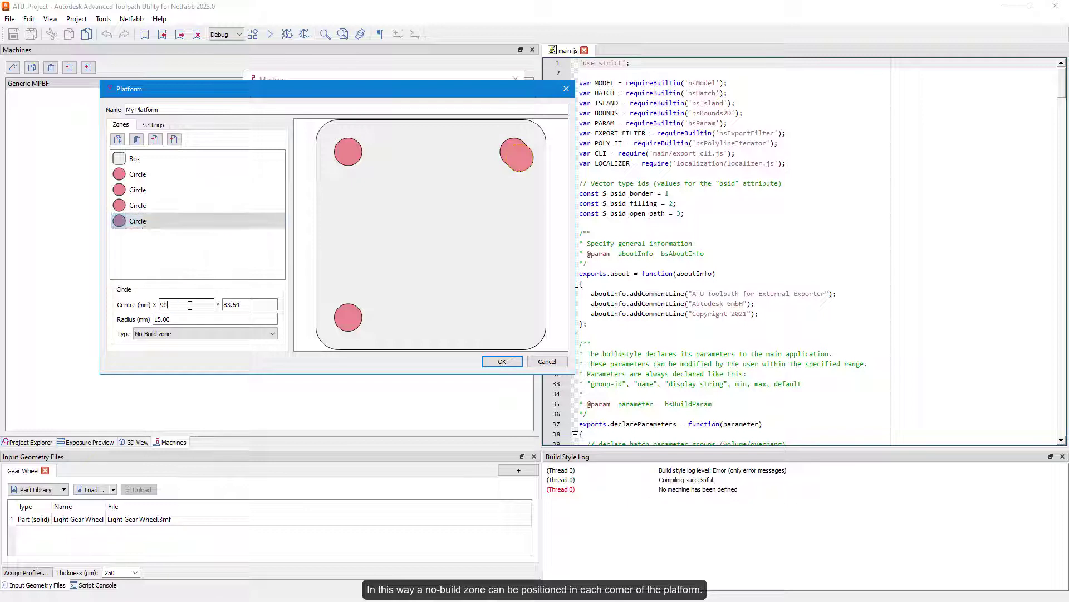
key(Tab)
text(-90)
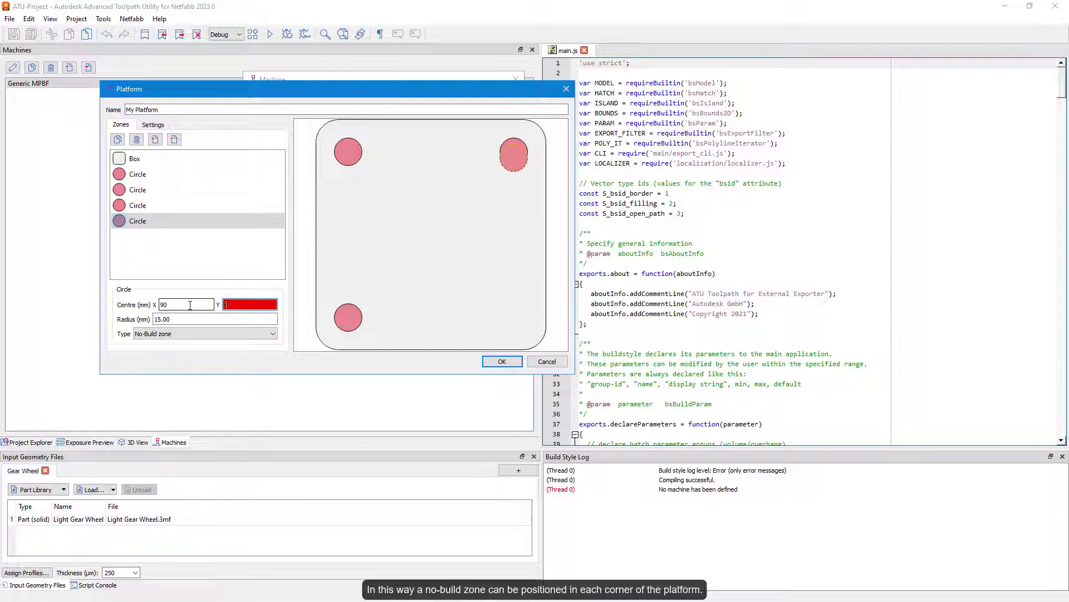
key(Return)
double_click(189, 318)
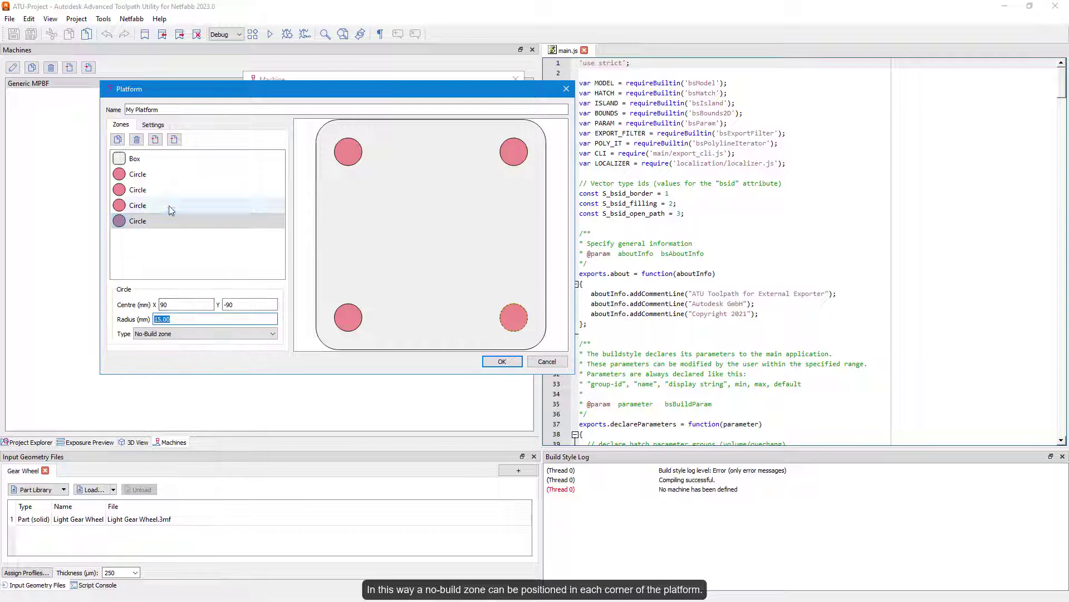
Set the platform's build height to 250 mm and save My Platform to Generic MPBF
click(153, 127)
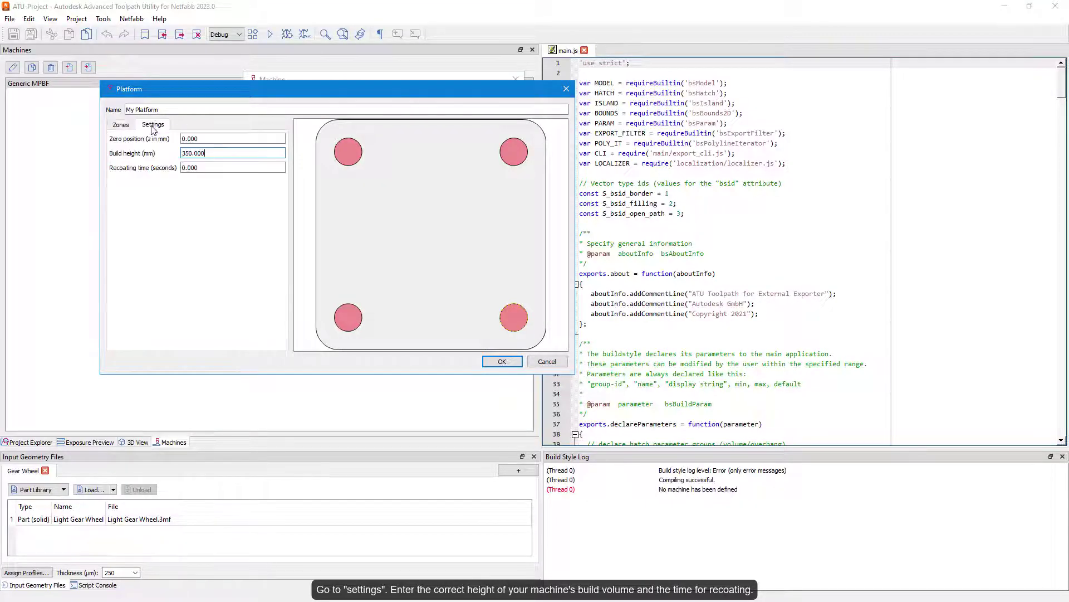
double_click(214, 155)
key(Tab)
click(500, 361)
click(301, 223)
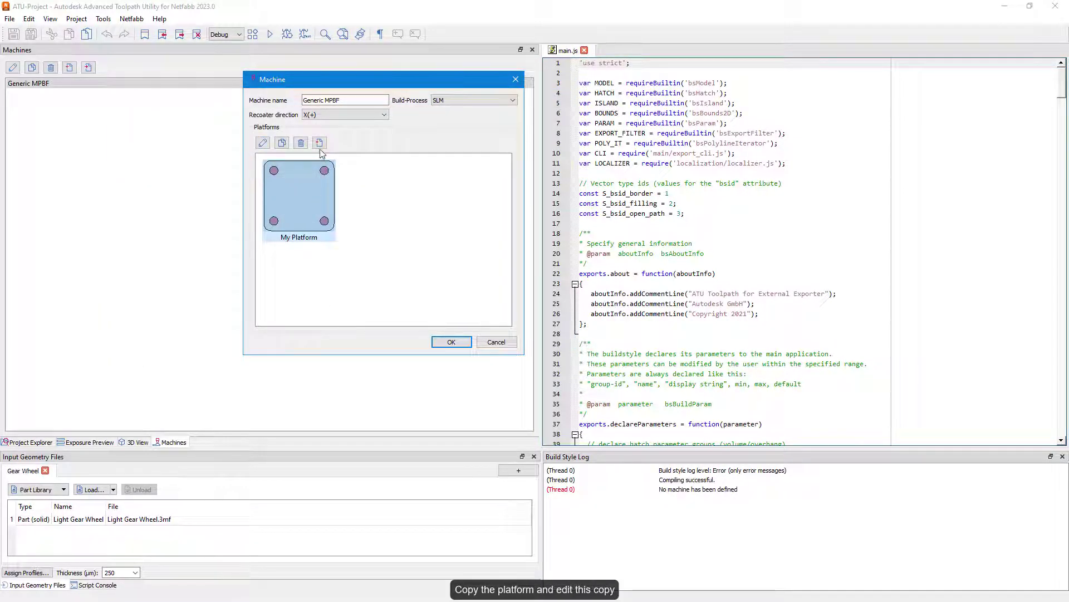
Duplicate My Platform as My Platform_new1 and set its first two corner circles to radius 9
click(282, 143)
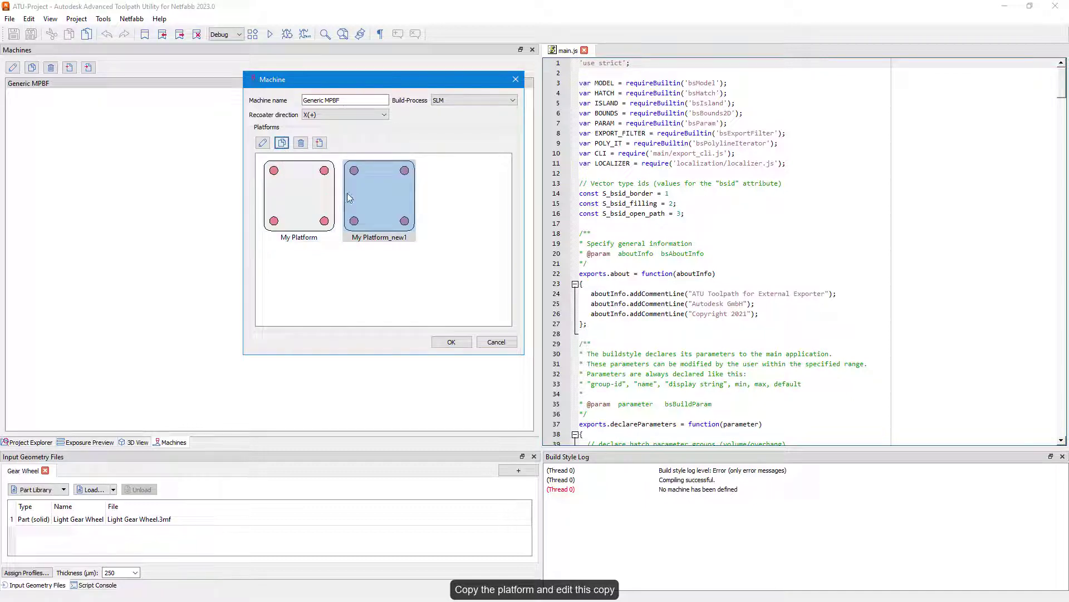
click(263, 143)
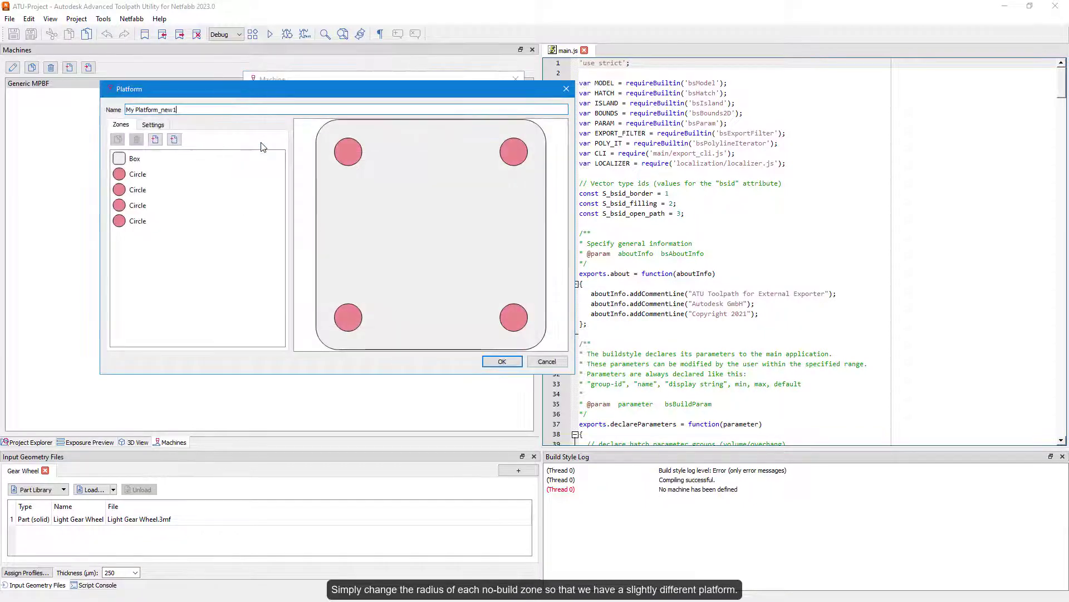
click(148, 174)
double_click(184, 318)
text(9)
click(137, 190)
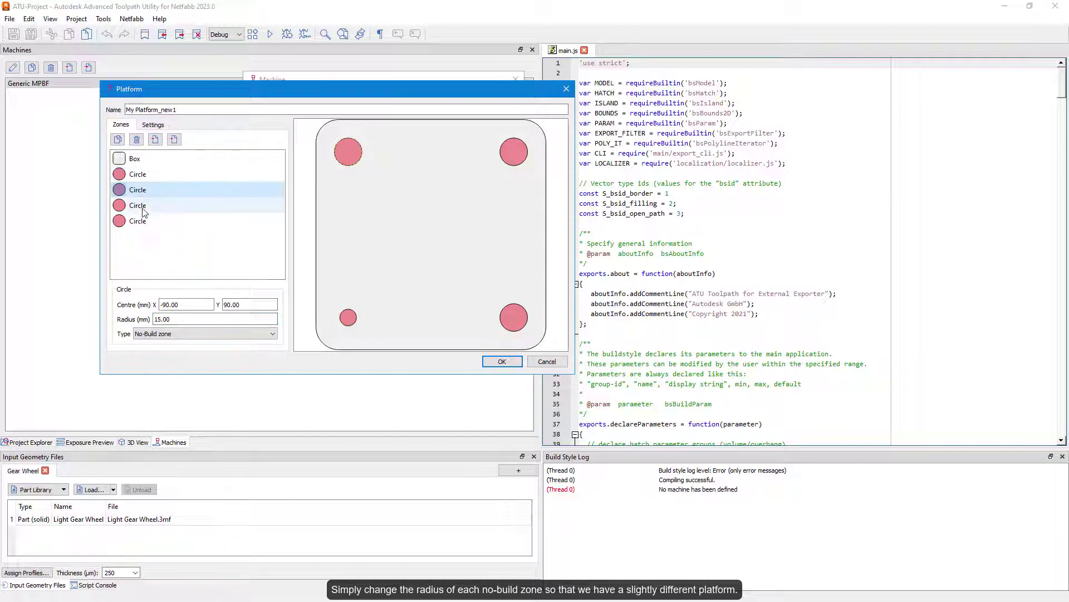
double_click(176, 319)
text(9)
Set the remaining two corner circles to radius 9 and save My Platform_new1
click(167, 205)
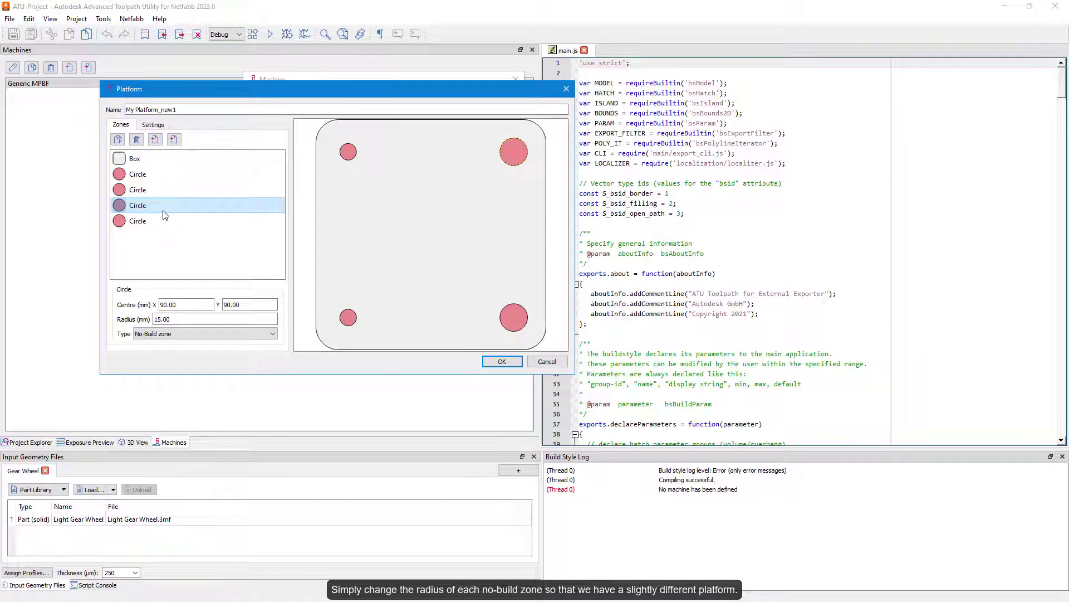
double_click(167, 318)
text(9)
click(163, 209)
click(163, 223)
double_click(179, 315)
text(9)
click(165, 225)
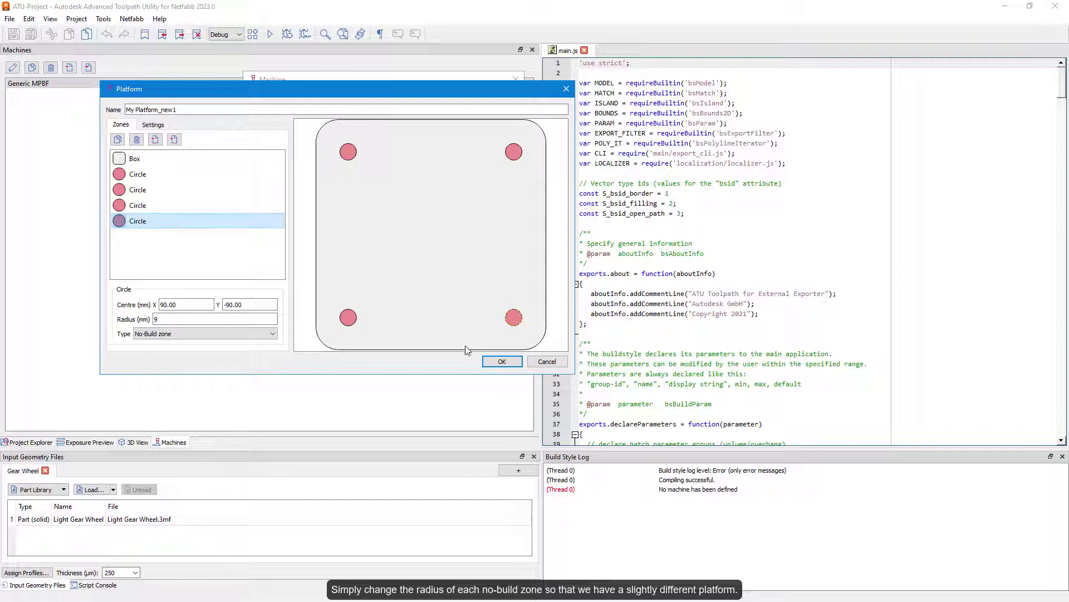
click(493, 365)
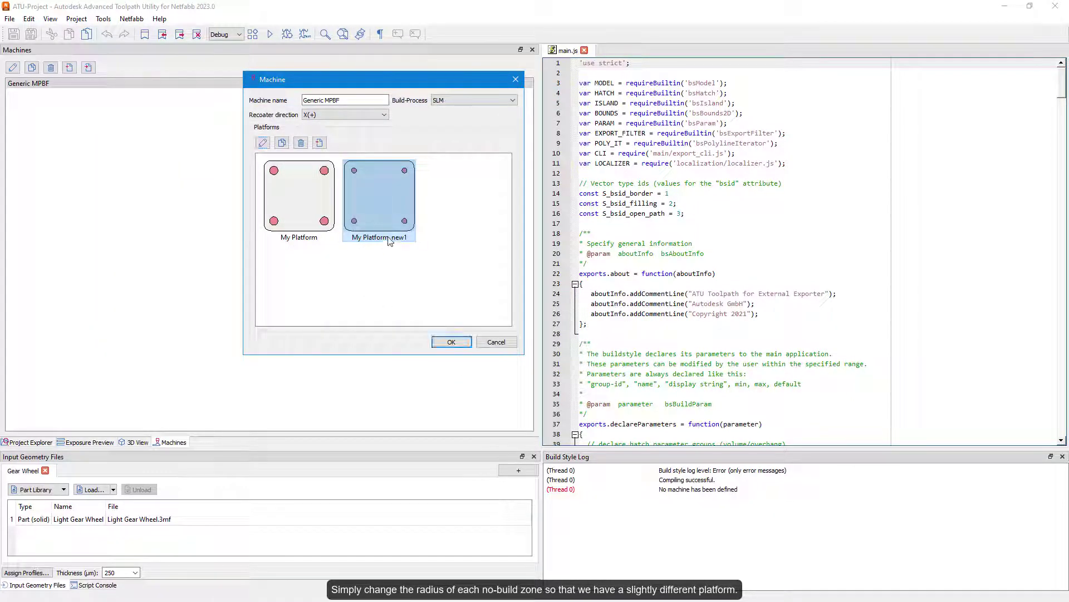
Open the test-build export for Generic MPBF and choose My Platform, after briefly trying My Platform_new1
click(448, 341)
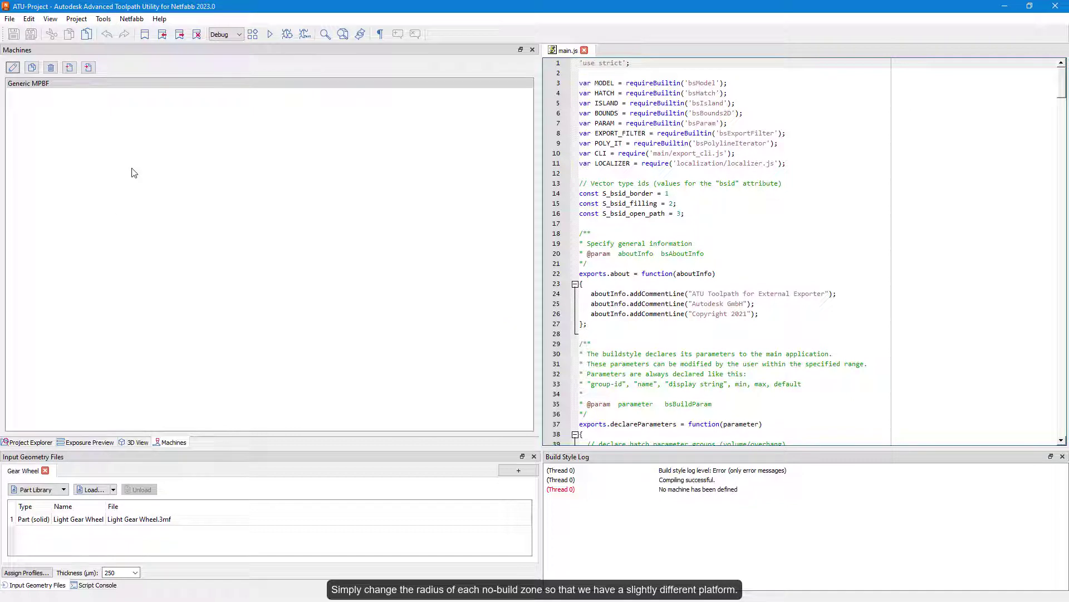
click(133, 19)
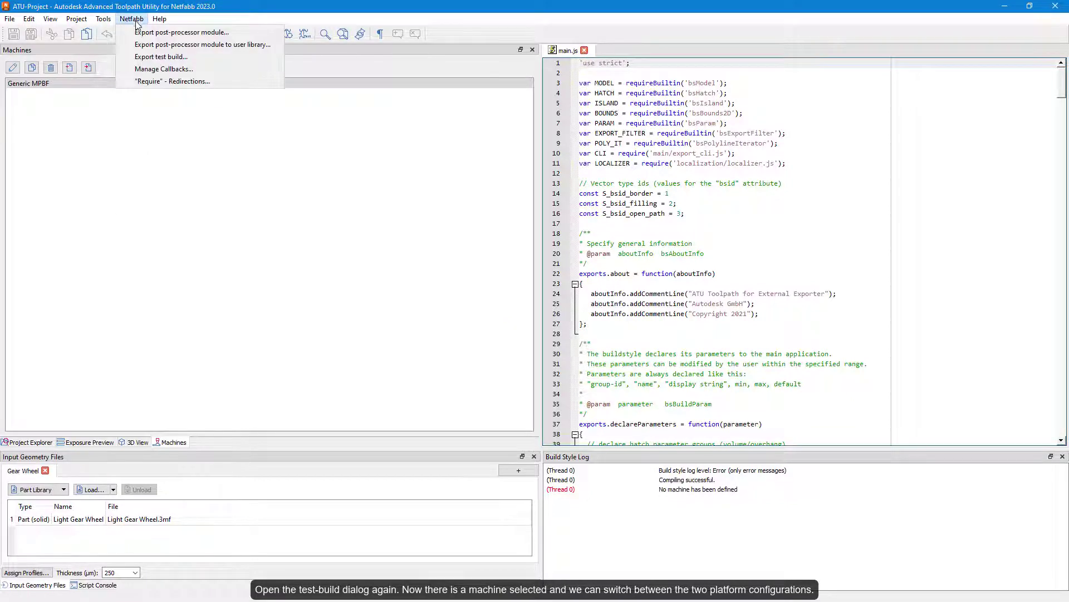
click(161, 57)
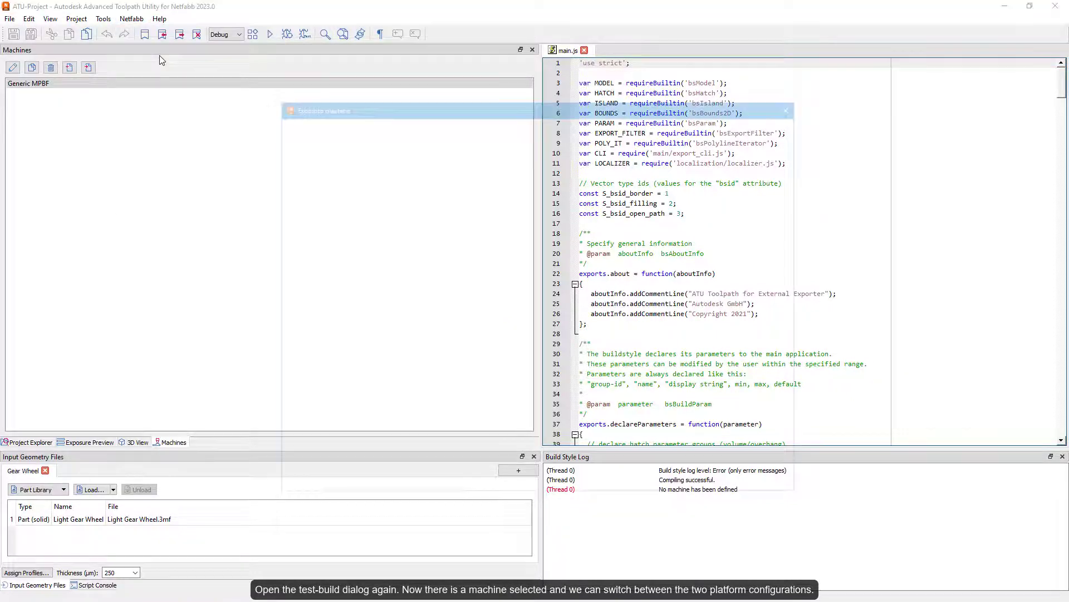
click(354, 135)
click(358, 150)
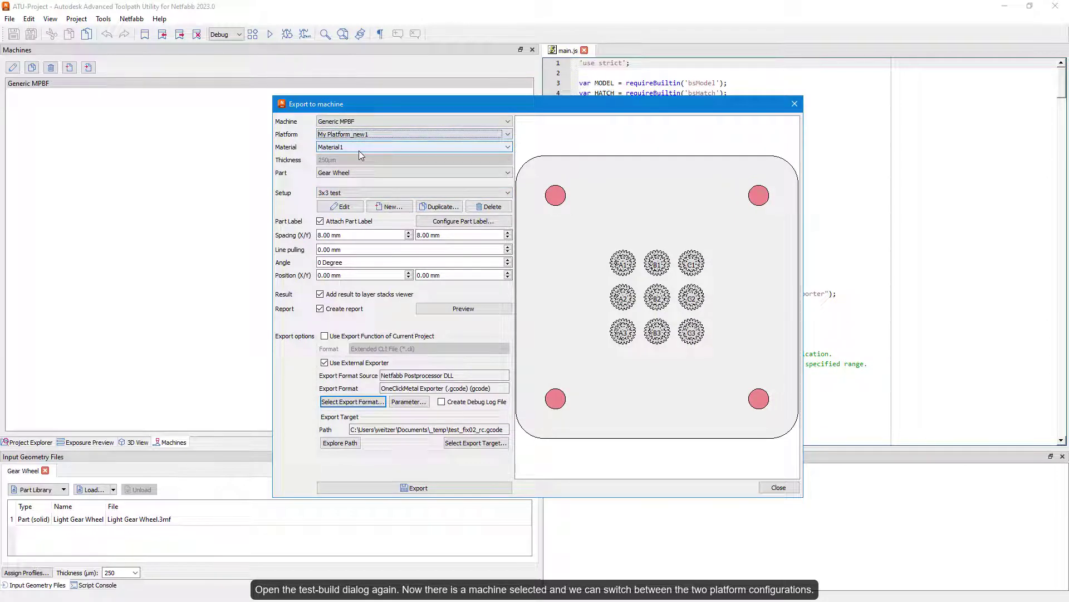
click(368, 134)
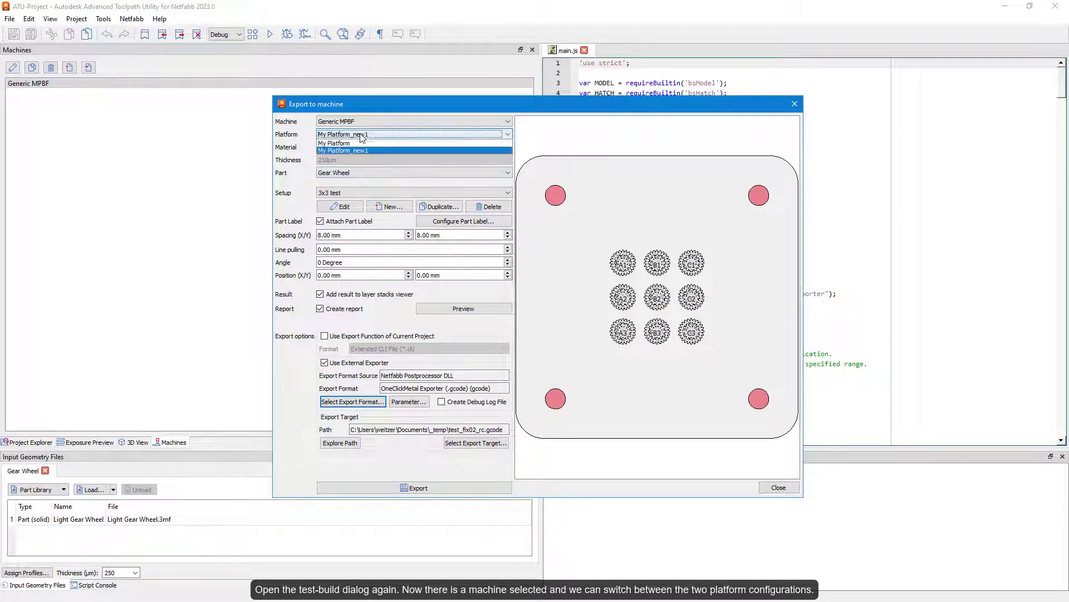
click(361, 144)
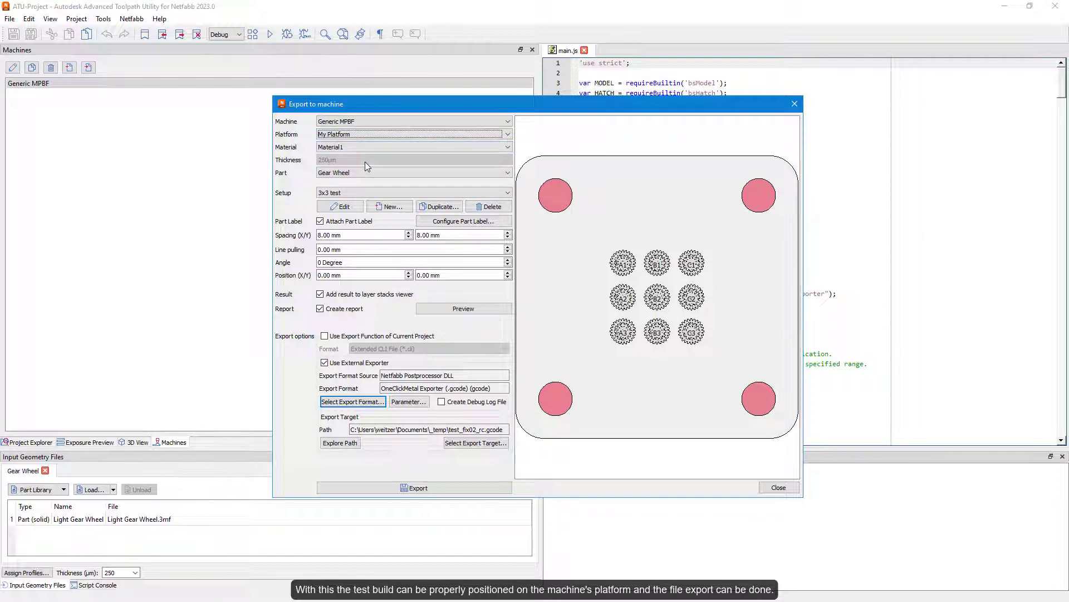